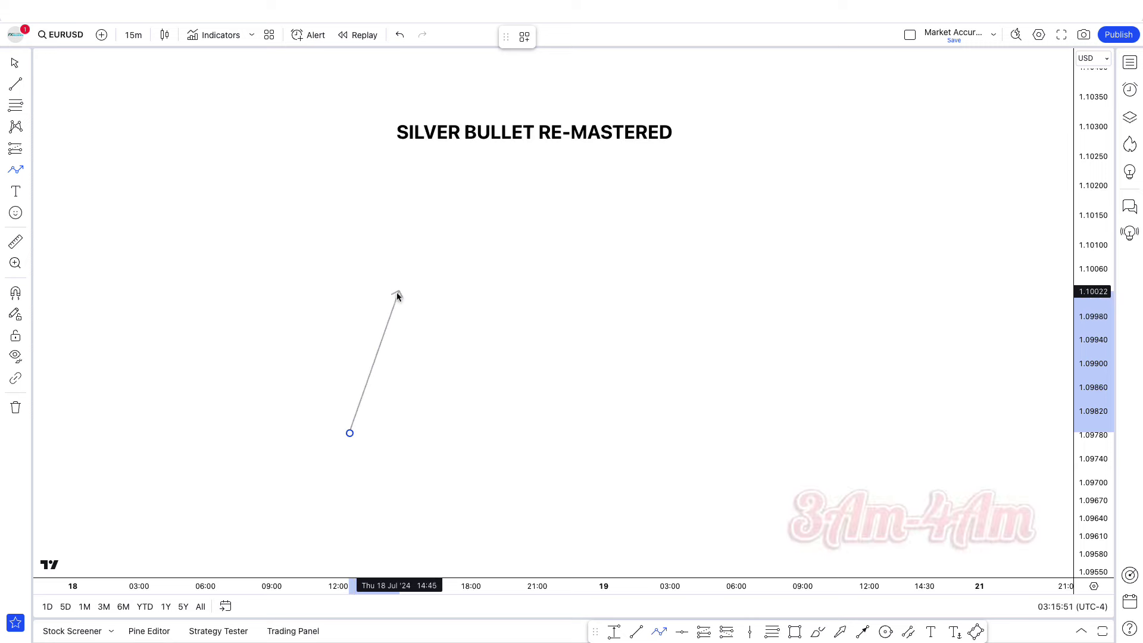
Sketch a zigzag path peaking at about 1.1002, dipping twice to about 1.0983 and ending at about 1.1006.
{"action": "left_click", "coordinate": [399, 292]}
{"action": "left_click", "coordinate": [432, 403]}
{"action": "left_click", "coordinate": [449, 348]}
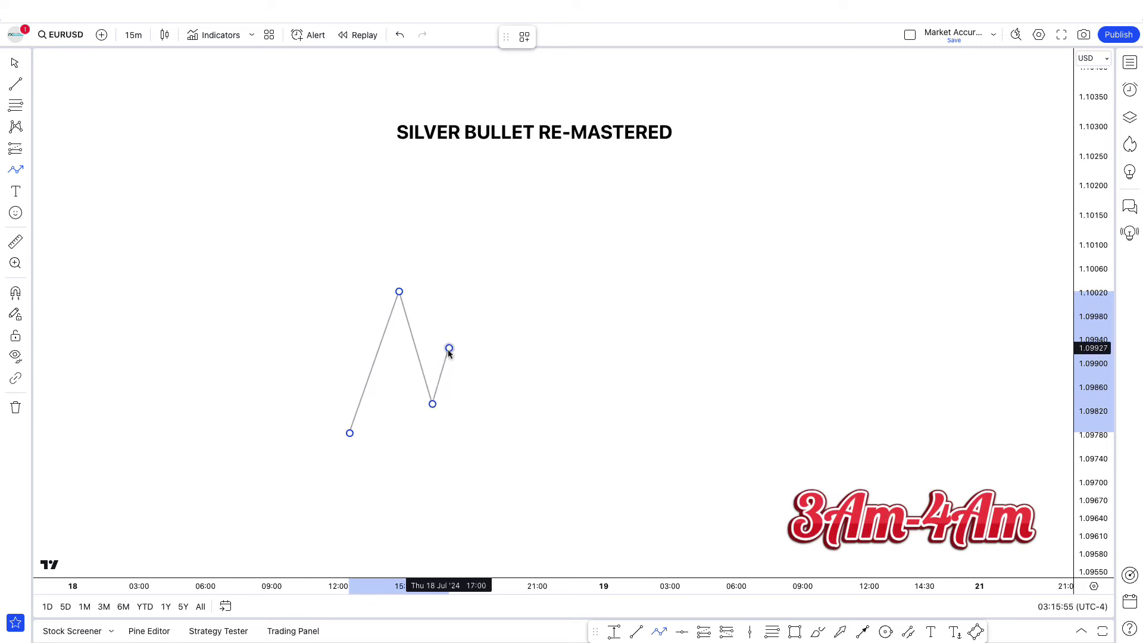
{"action": "left_click", "coordinate": [471, 405]}
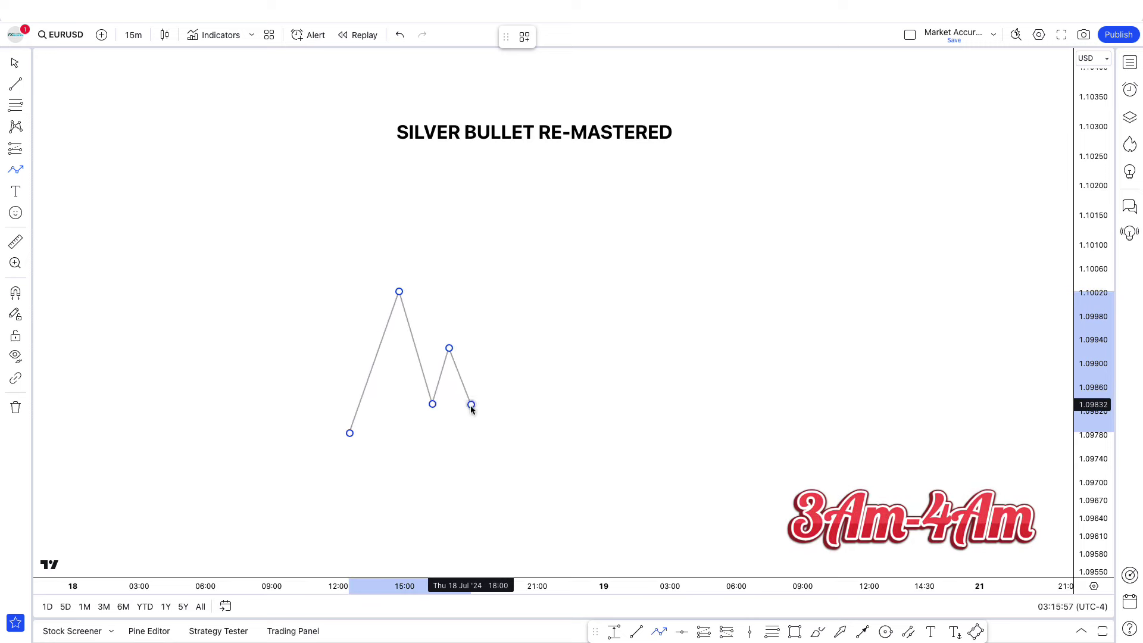
{"action": "double_click", "coordinate": [497, 270]}
{"action": "double_click", "coordinate": [497, 269]}
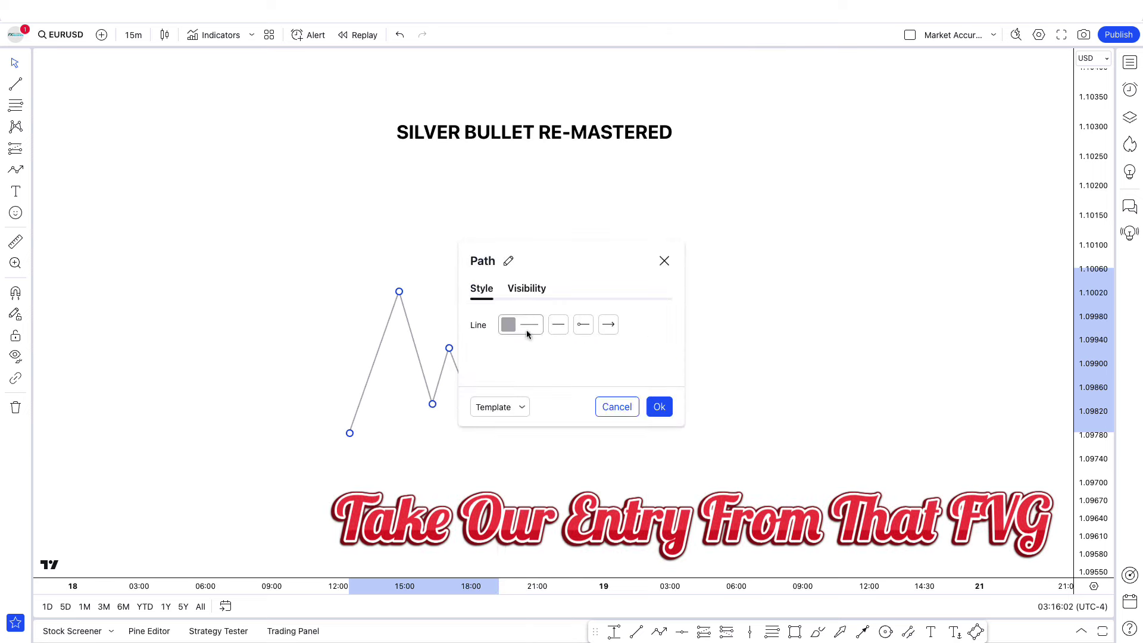
Style the zigzag path as a black 2px line with a plain end instead of an arrow.
{"action": "left_click", "coordinate": [521, 325]}
{"action": "left_click", "coordinate": [626, 348]}
{"action": "left_click", "coordinate": [608, 325]}
{"action": "left_click", "coordinate": [626, 348]}
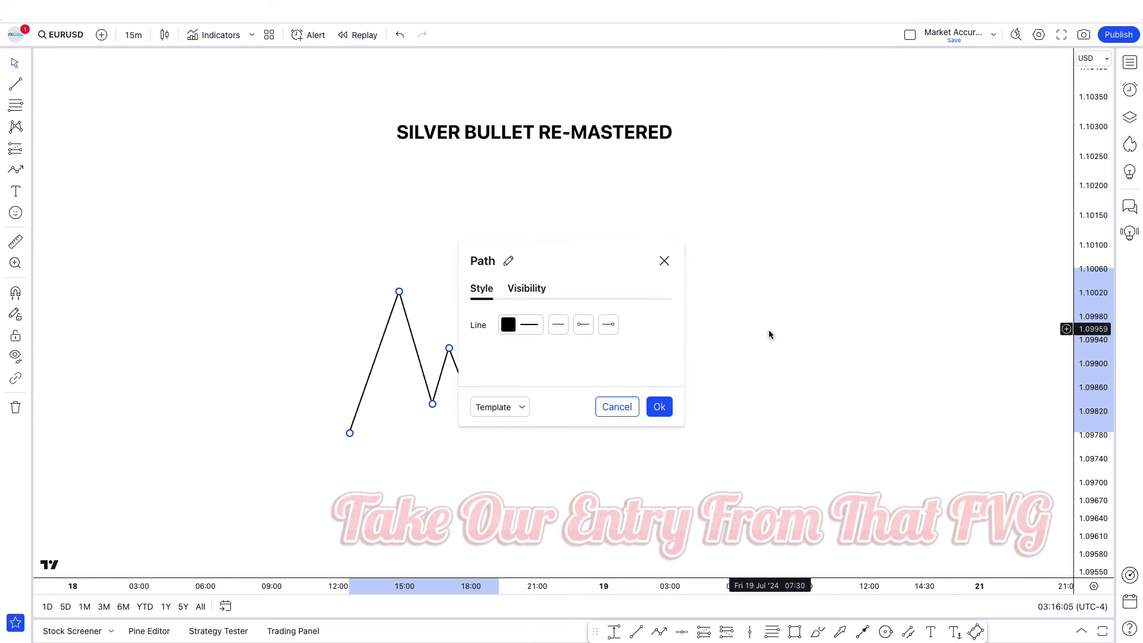
{"action": "left_click", "coordinate": [660, 406]}
Draw a vertical dotted line through the path's first dip, from about 1.1006 to 1.0973, and colour it black.
{"action": "left_click", "coordinate": [705, 635]}
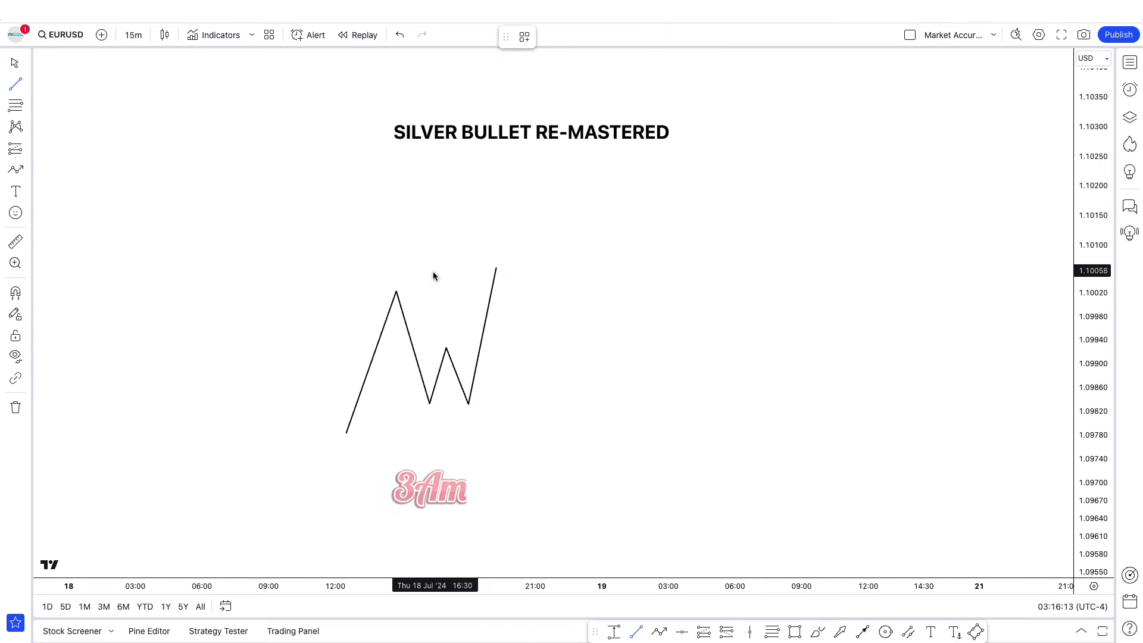
{"action": "left_click", "coordinate": [429, 266]}
{"action": "left_click", "coordinate": [430, 467]}
{"action": "left_click", "coordinate": [546, 37]}
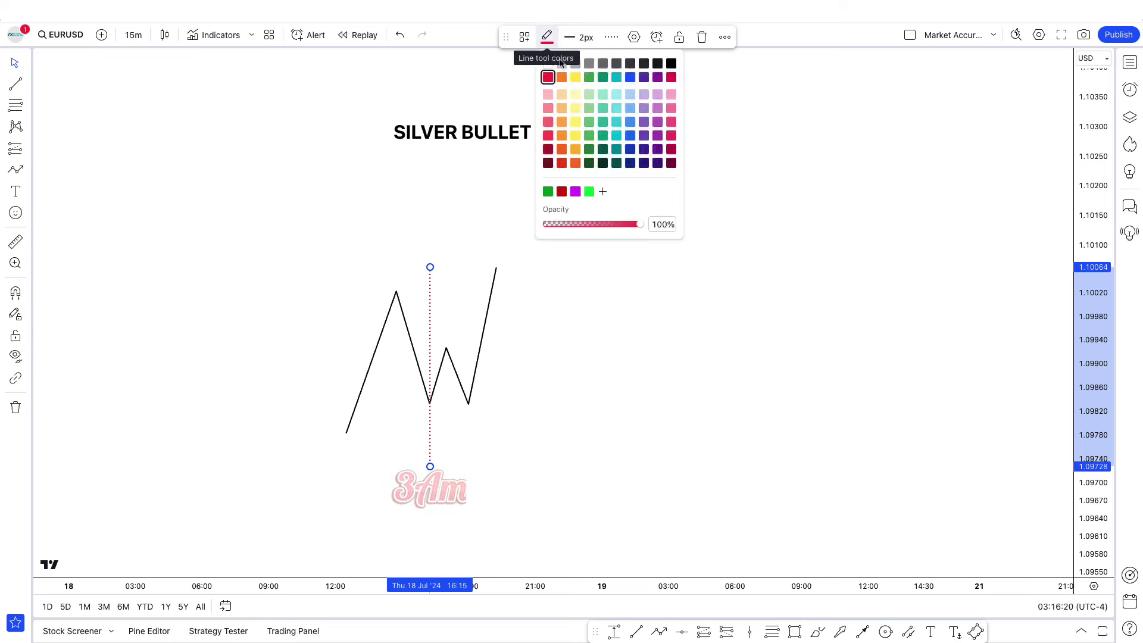
{"action": "left_click", "coordinate": [670, 61]}
{"action": "left_click", "coordinate": [657, 79]}
Label the vertical dotted line 3AM and shift it to 16:30, just past the path's first dip.
{"action": "double_click", "coordinate": [429, 326]}
{"action": "left_click", "coordinate": [517, 101]}
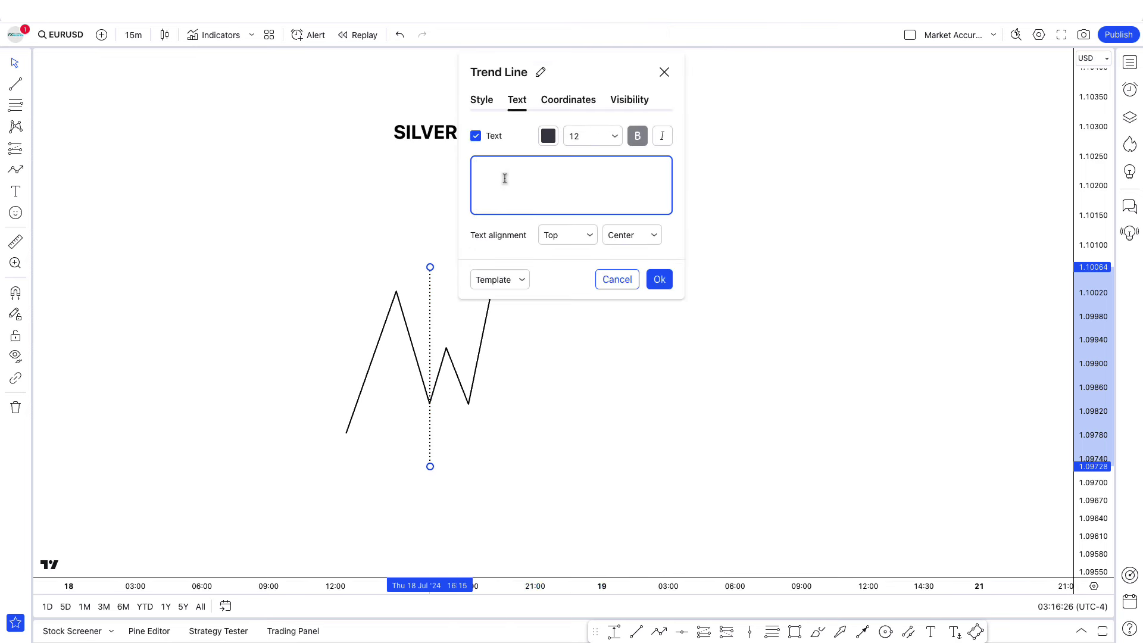
{"action": "left_click", "coordinate": [659, 280]}
{"action": "left_click", "coordinate": [615, 391]}
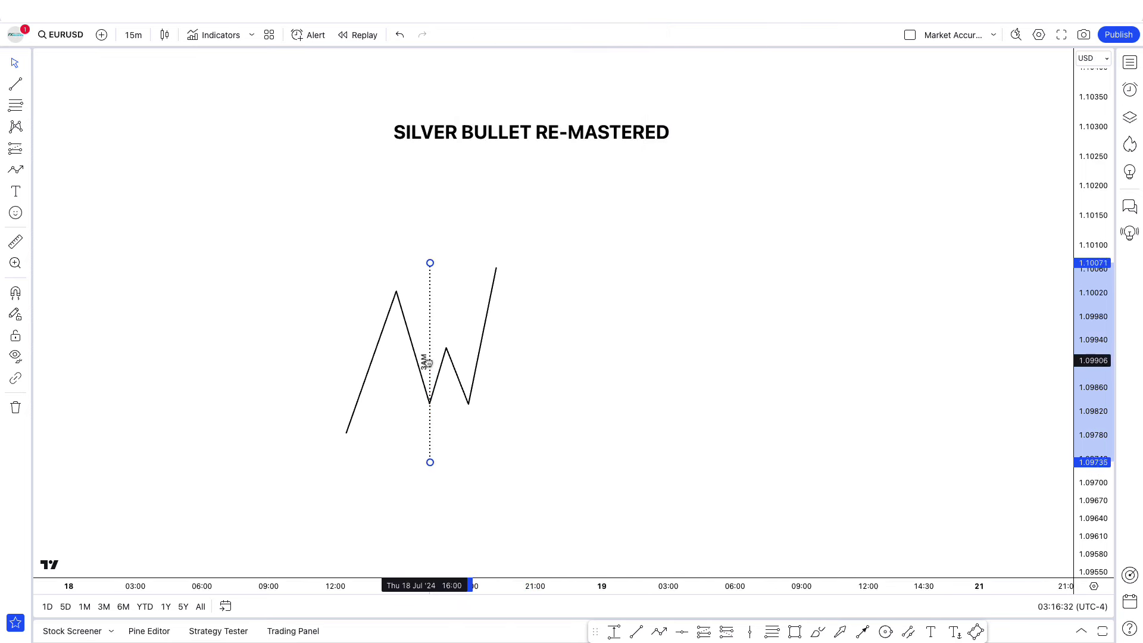
{"action": "left_click_drag", "start_coordinate": [424, 360], "coordinate": [429, 360]}
Draw a second vertical dotted line at 21:45 beyond the path's end, from about 1.1006 to 1.0973.
{"action": "key", "text": "alt+t"}
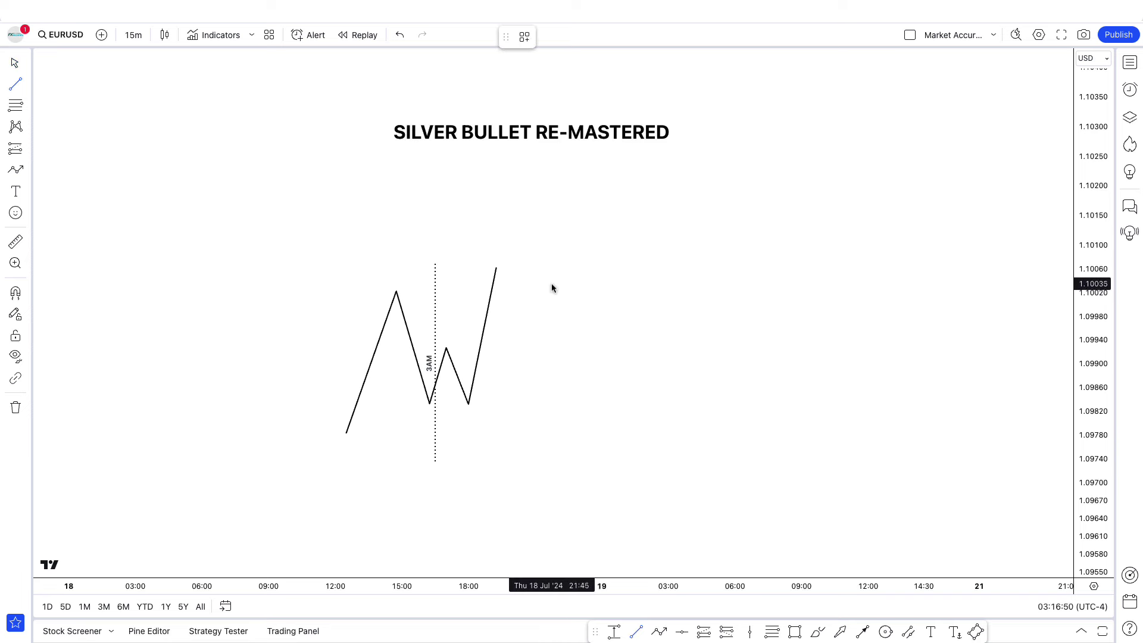
{"action": "left_click", "coordinate": [552, 269]}
{"action": "left_click", "coordinate": [552, 462]}
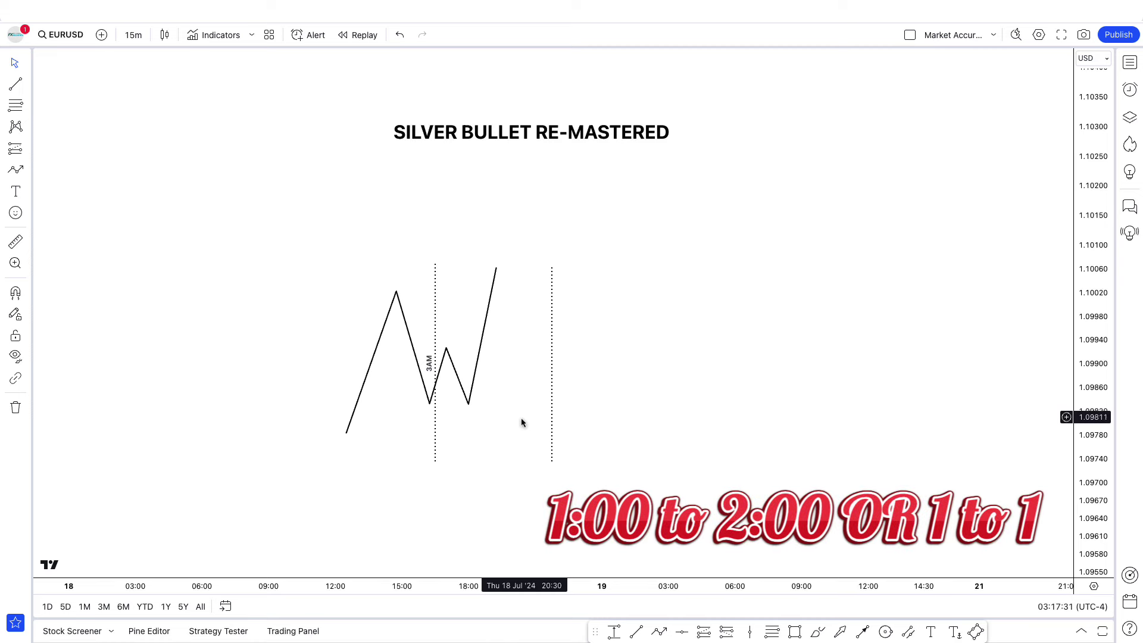
Change the first vertical line's label to 10Am and label the second vertical line 11Am.
{"action": "left_click", "coordinate": [435, 364]}
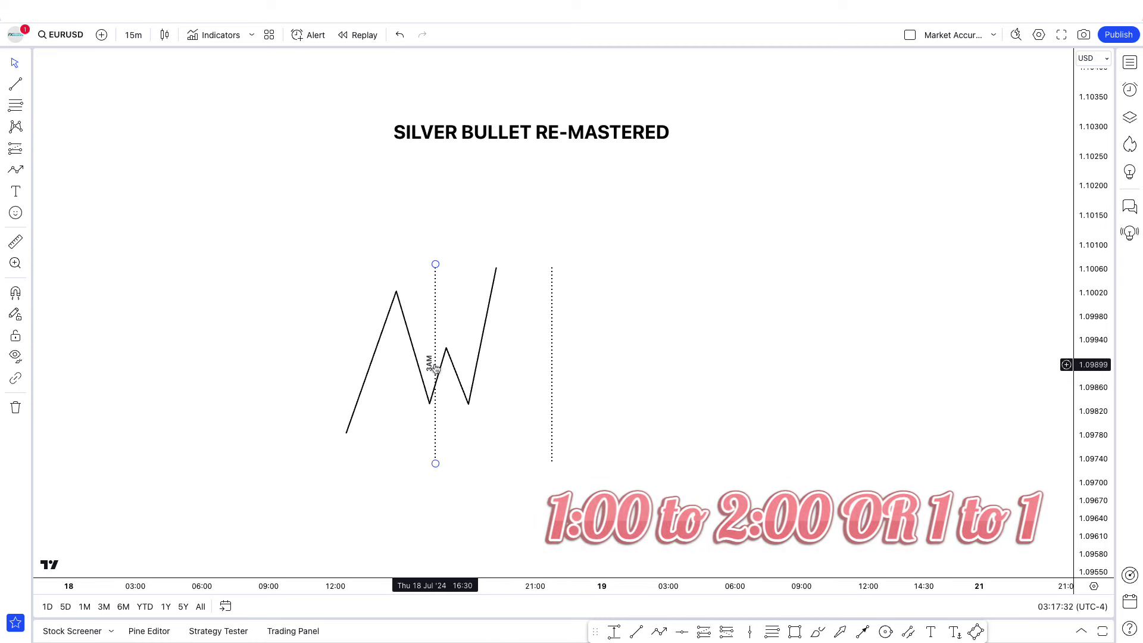
{"action": "double_click", "coordinate": [435, 364]}
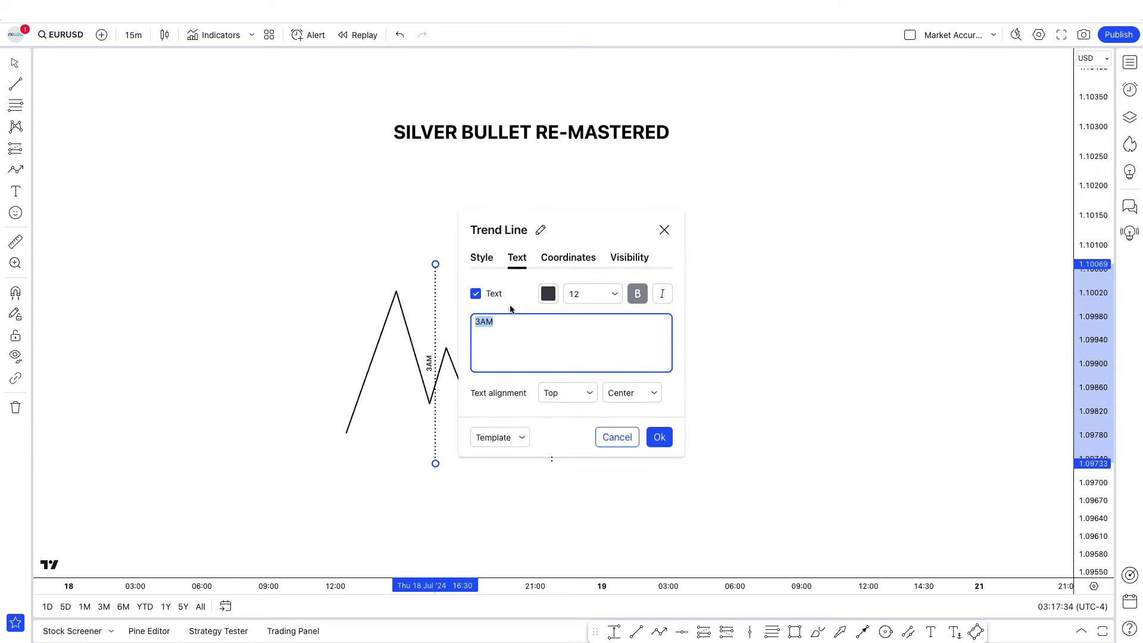
{"action": "left_click", "coordinate": [657, 435]}
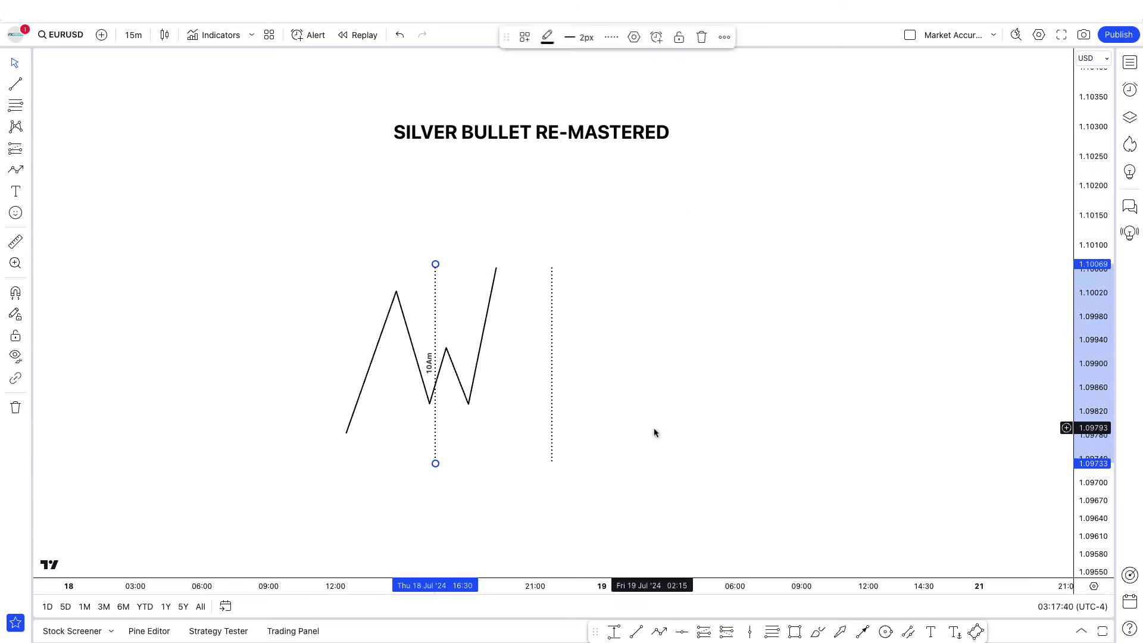
{"action": "left_click", "coordinate": [551, 401]}
{"action": "double_click", "coordinate": [551, 401]}
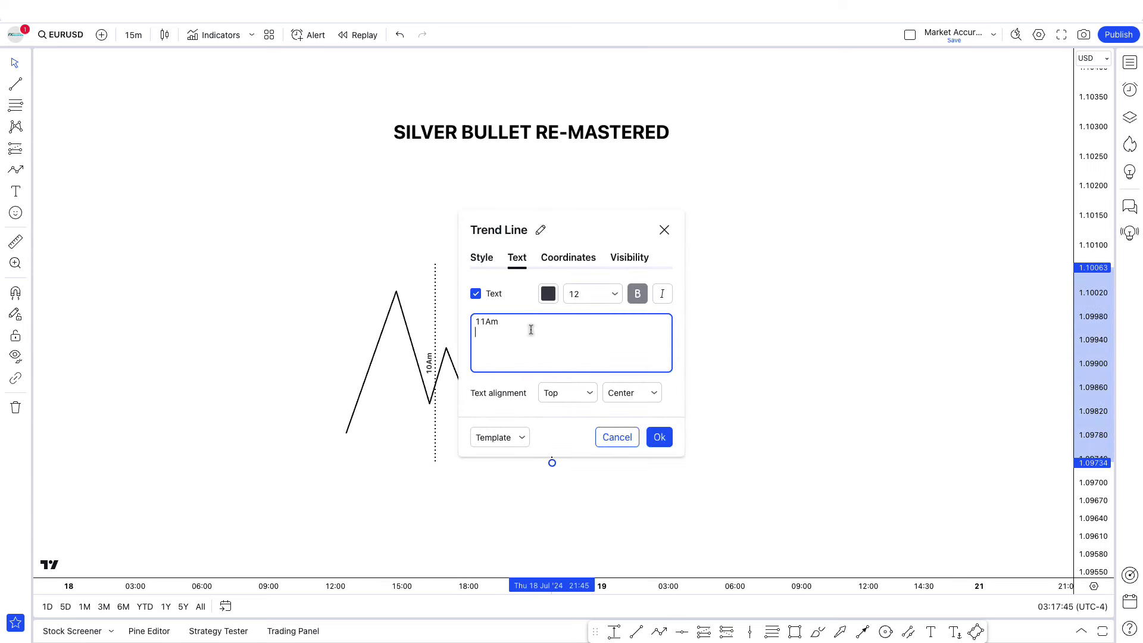
{"action": "left_click", "coordinate": [659, 437]}
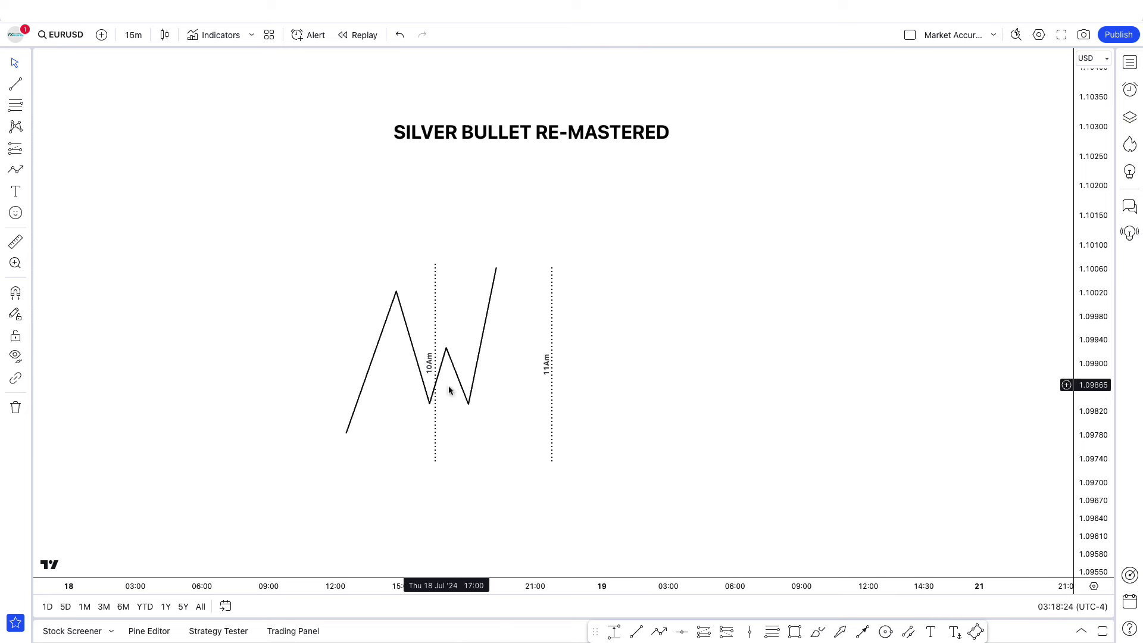
Move the path's second low down to about 1.0981, below the first low.
{"action": "left_click", "coordinate": [434, 375]}
{"action": "left_click", "coordinate": [468, 404]}
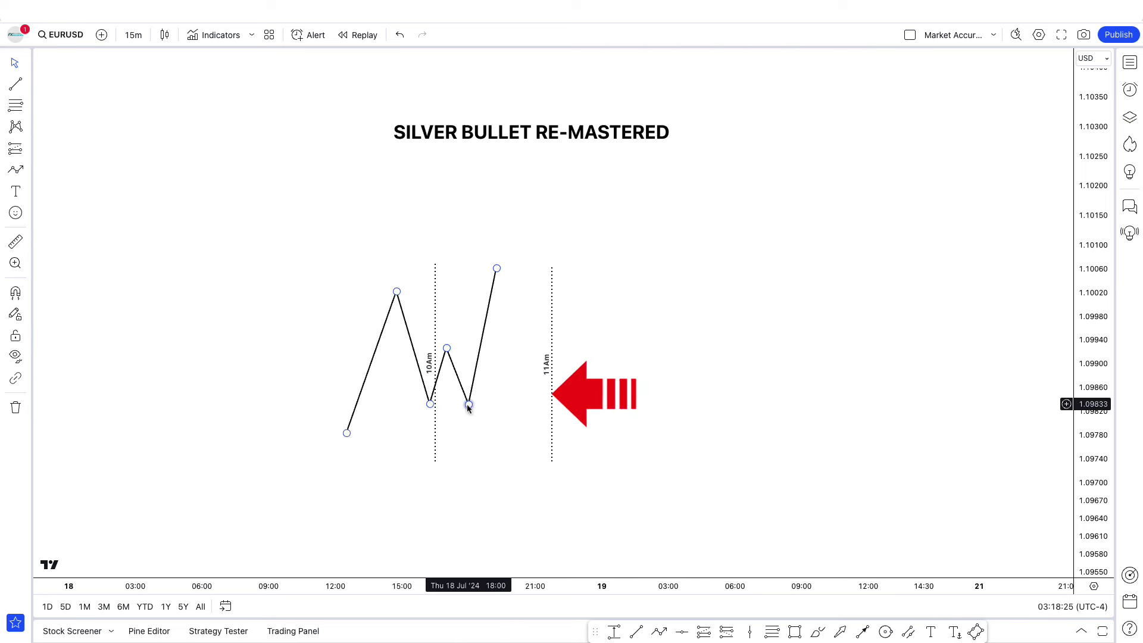
{"action": "left_click_drag", "start_coordinate": [468, 404], "coordinate": [467, 392]}
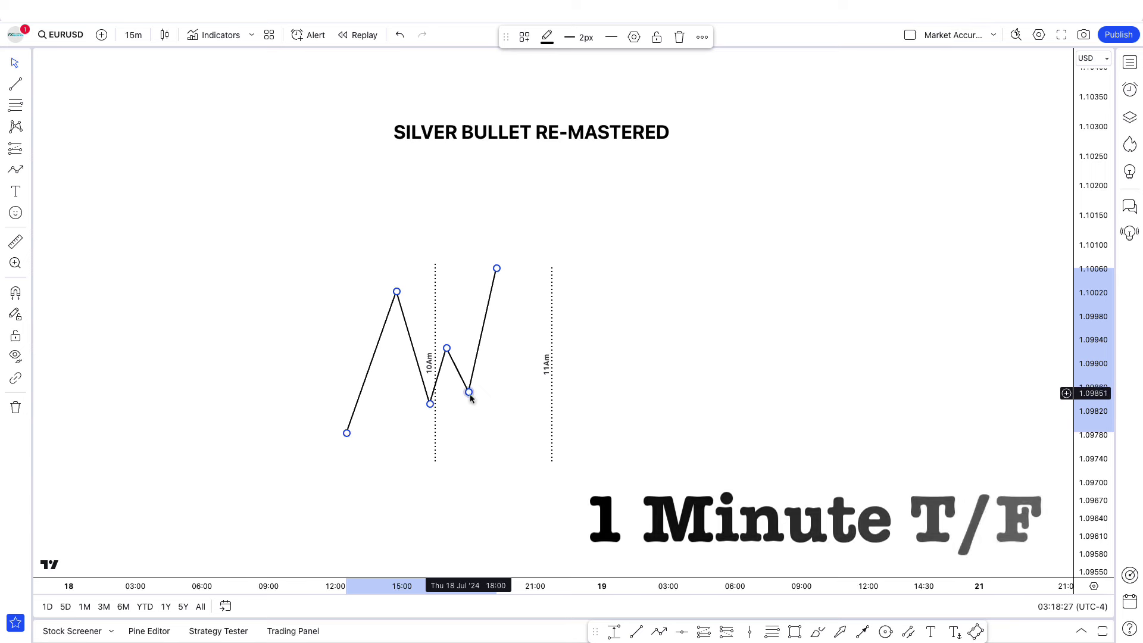
{"action": "left_click_drag", "start_coordinate": [470, 397], "coordinate": [470, 419]}
{"action": "left_click", "coordinate": [508, 412]}
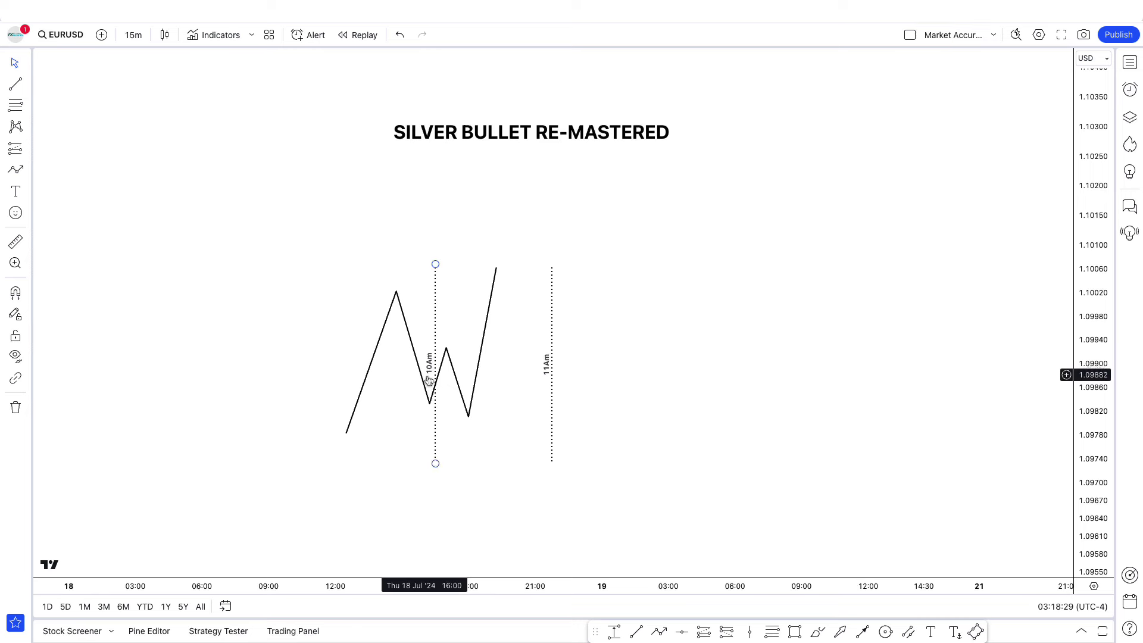
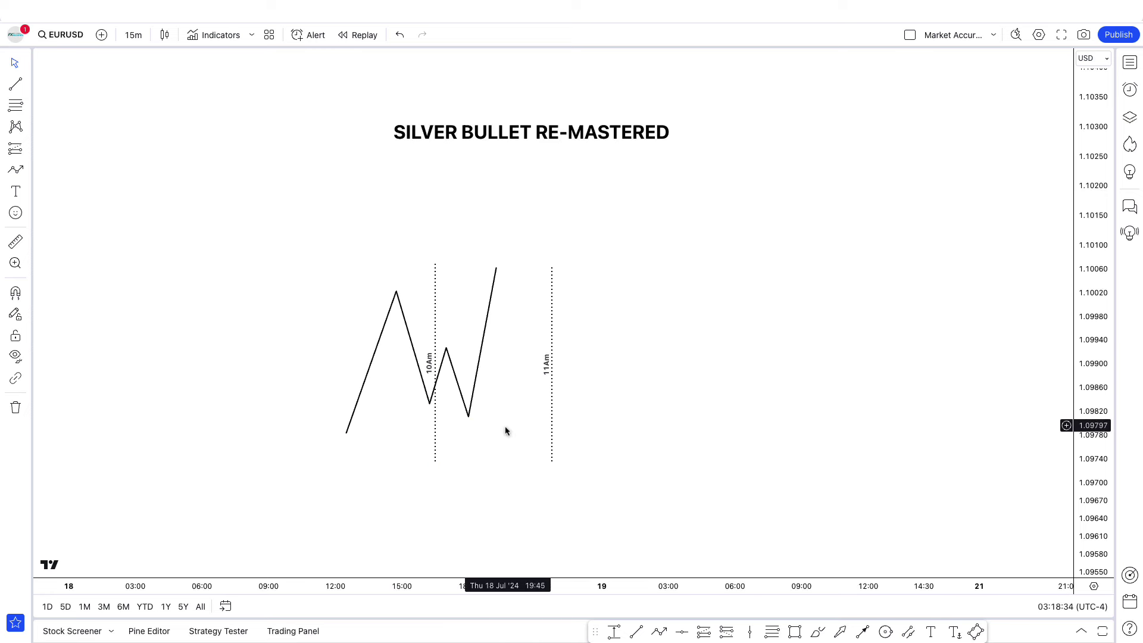
Clear the chart by deleting the zigzag path, both vertical time lines and the SILVER BULLET RE-MASTERED title.
{"action": "scroll", "coordinate": [641, 412], "scroll_direction": "up", "scroll_amount": 2}
{"action": "left_click_drag", "start_coordinate": [598, 402], "coordinate": [725, 403]}
{"action": "left_click", "coordinate": [476, 410]}
{"action": "key", "text": "Delete"}
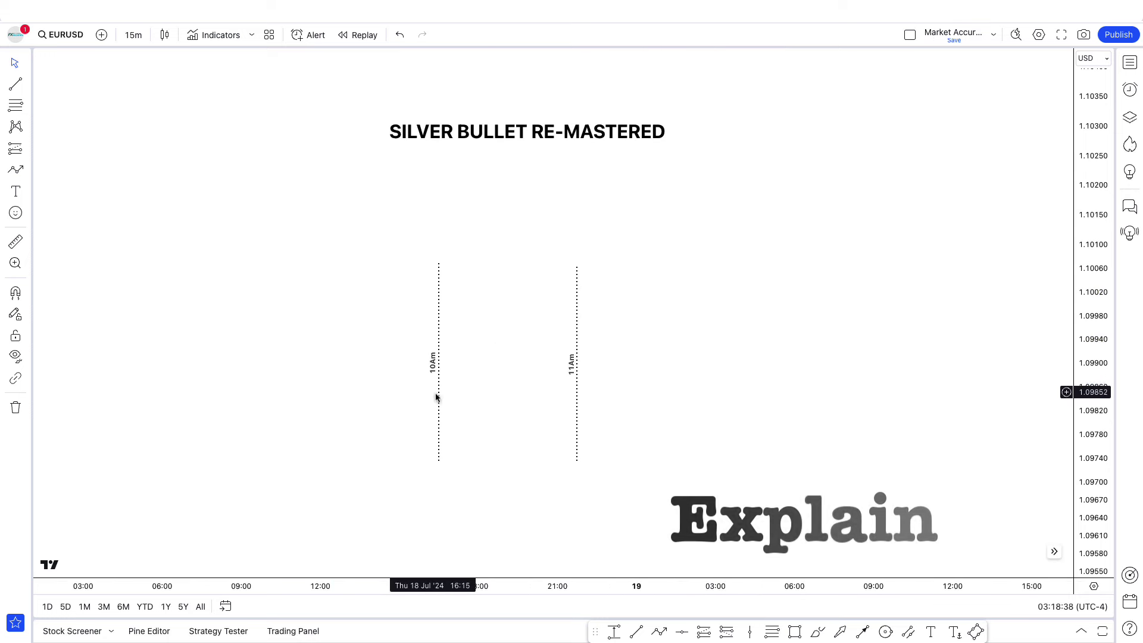
{"action": "left_click", "coordinate": [439, 396]}
{"action": "key", "text": "Delete"}
{"action": "left_click", "coordinate": [578, 394]}
{"action": "key", "text": "Delete"}
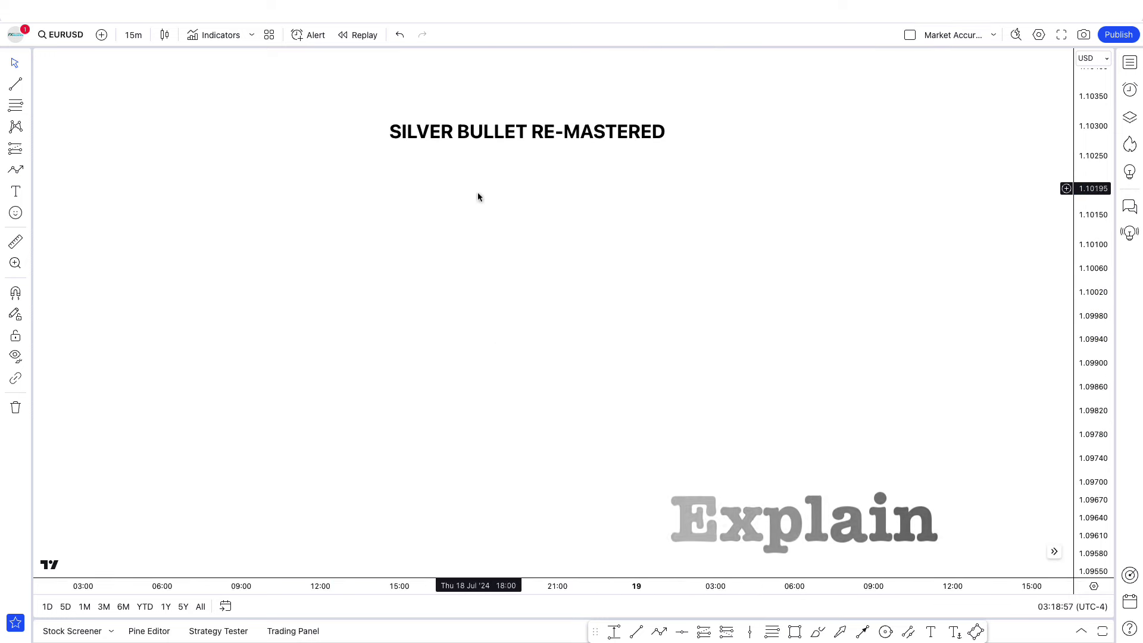
{"action": "left_click", "coordinate": [510, 138]}
{"action": "key", "text": "Delete"}
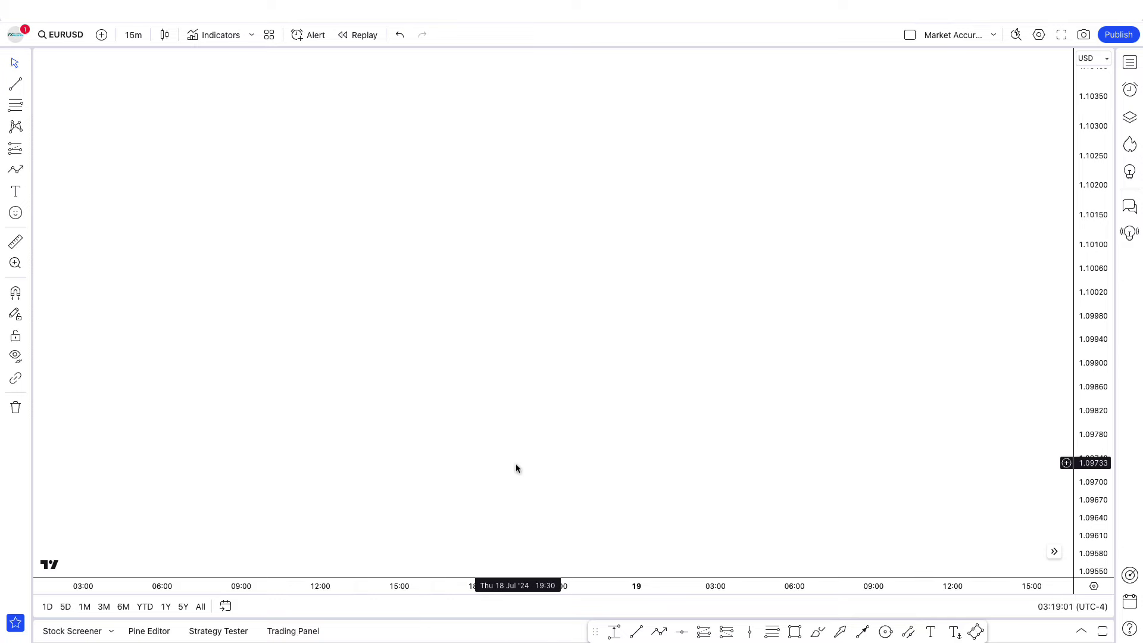
Sketch a three-leg path from about 1.0981 up to 1.1010, back to about 1.0998 and up to about 1.1012.
{"action": "left_click", "coordinate": [657, 631]}
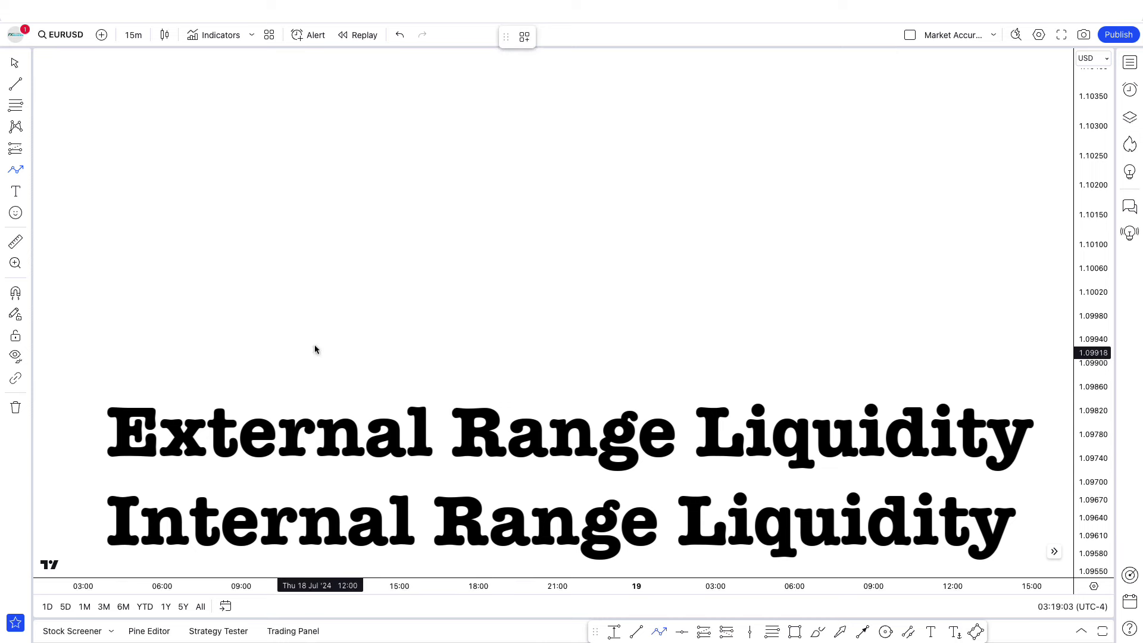
{"action": "left_click", "coordinate": [301, 416]}
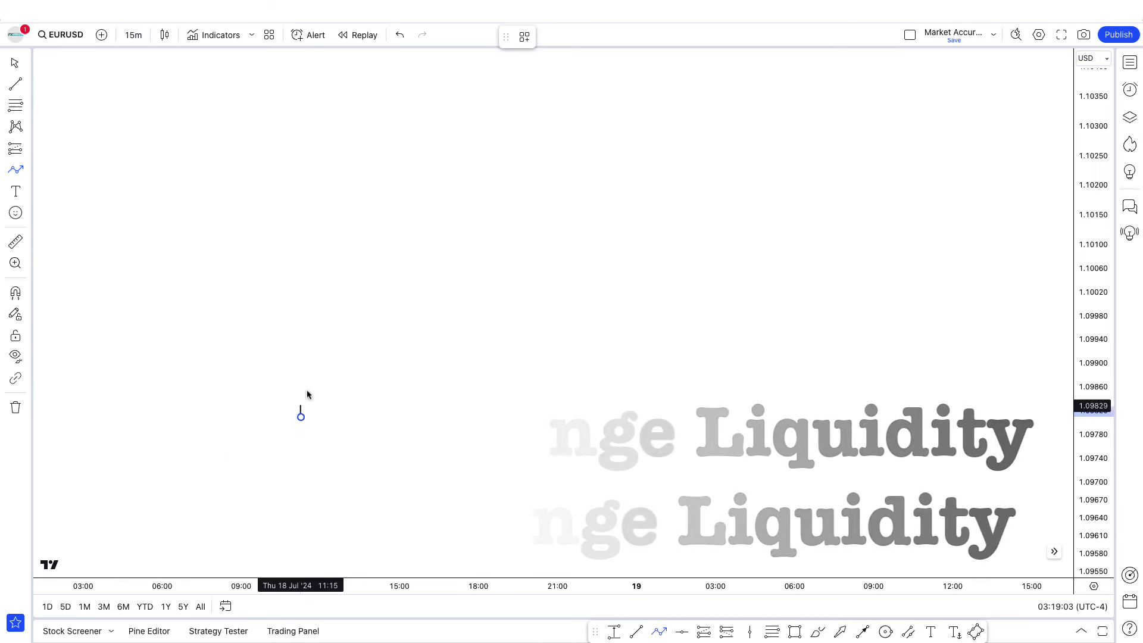
{"action": "left_click", "coordinate": [360, 246]}
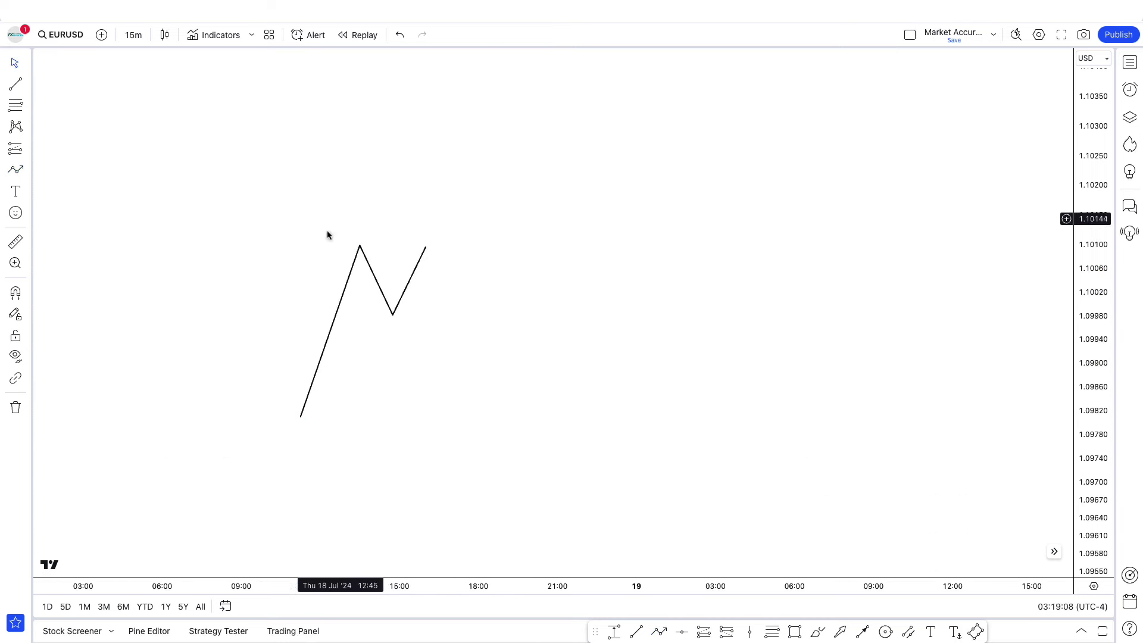
{"action": "double_click", "coordinate": [433, 232]}
{"action": "left_click", "coordinate": [491, 296]}
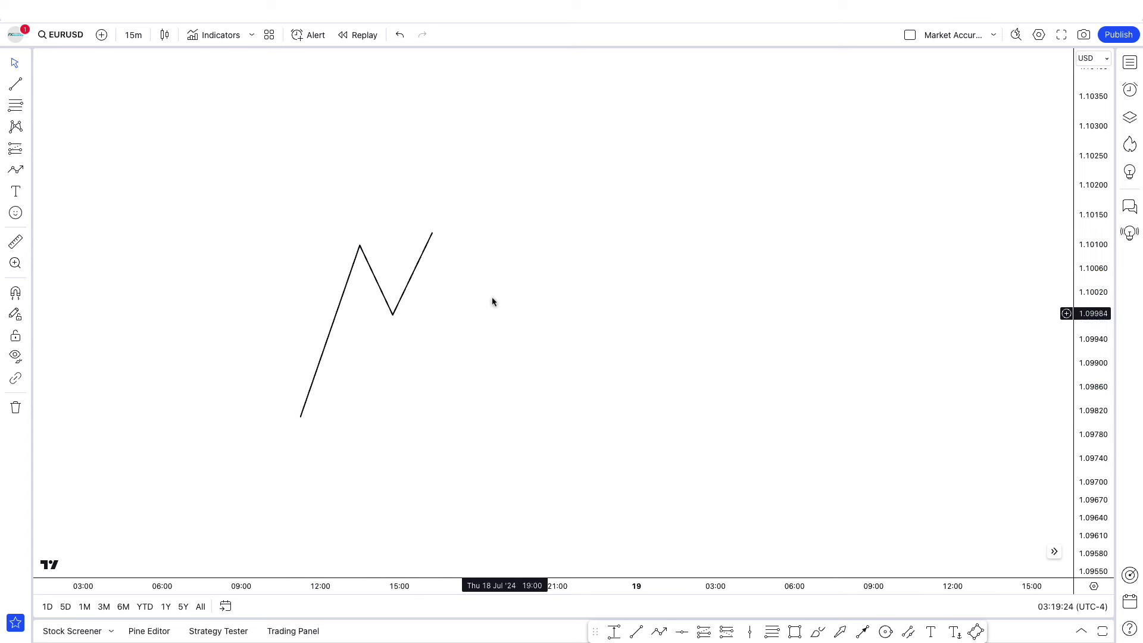
Add a second path from the last high down to about 1.1002 and up to about 1.1015.
{"action": "left_click", "coordinate": [658, 633]}
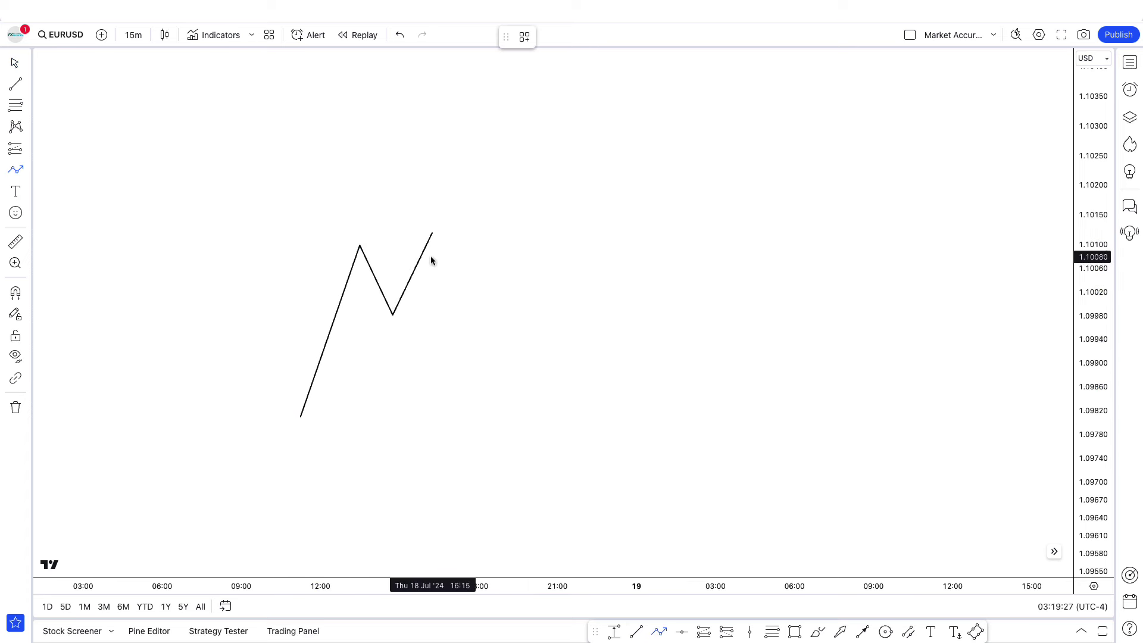
{"action": "left_click", "coordinate": [433, 235]}
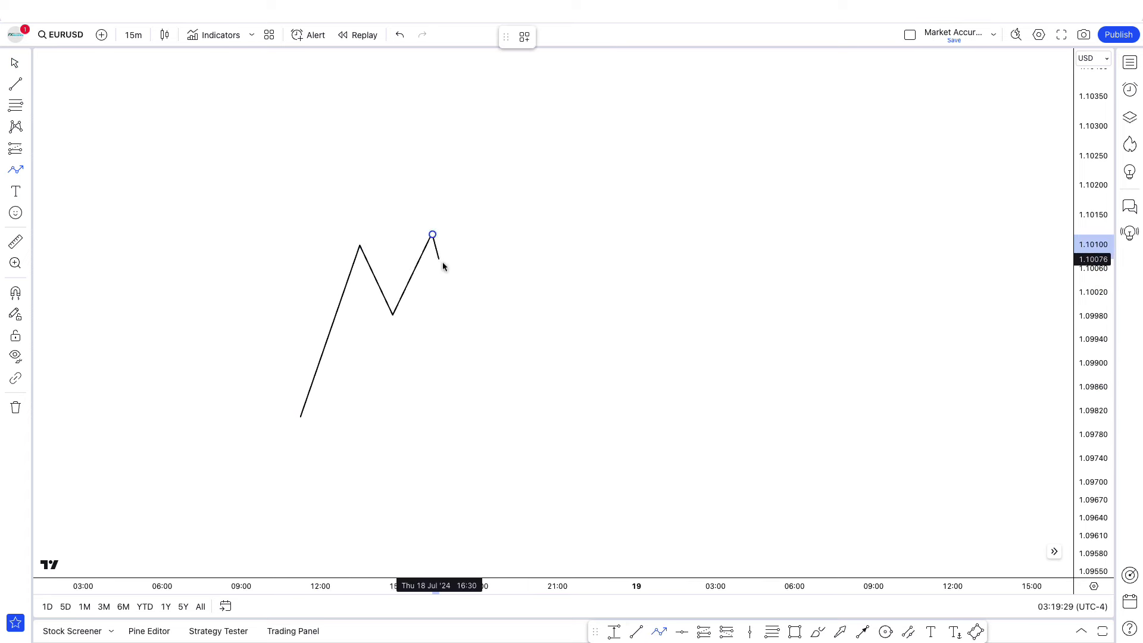
{"action": "left_click", "coordinate": [452, 294]}
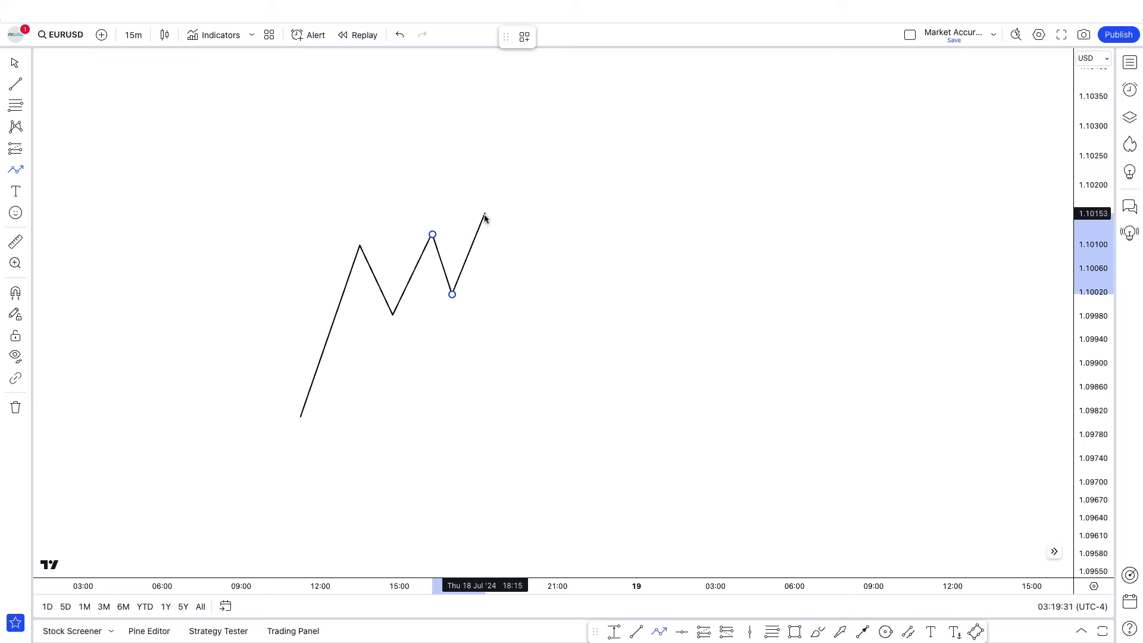
{"action": "double_click", "coordinate": [486, 213]}
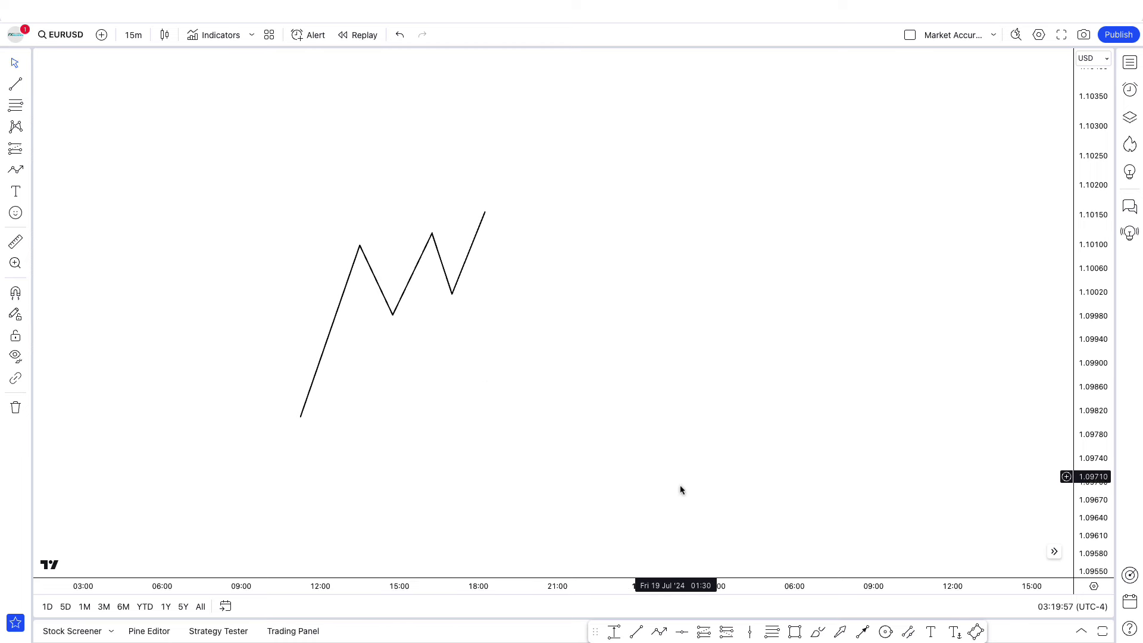
Draw a rectangle without text around the second pullback's low, from about 1.1003 to 1.1000 and 15:15 to 19:30.
{"action": "left_click", "coordinate": [795, 632]}
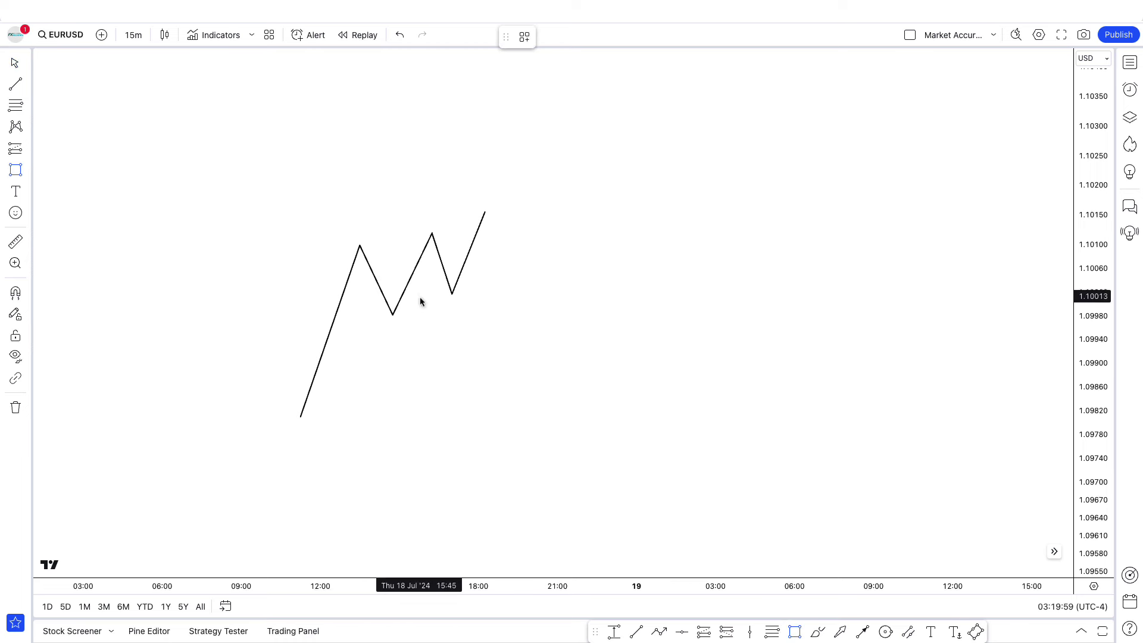
{"action": "left_click_drag", "start_coordinate": [407, 287], "coordinate": [518, 304]}
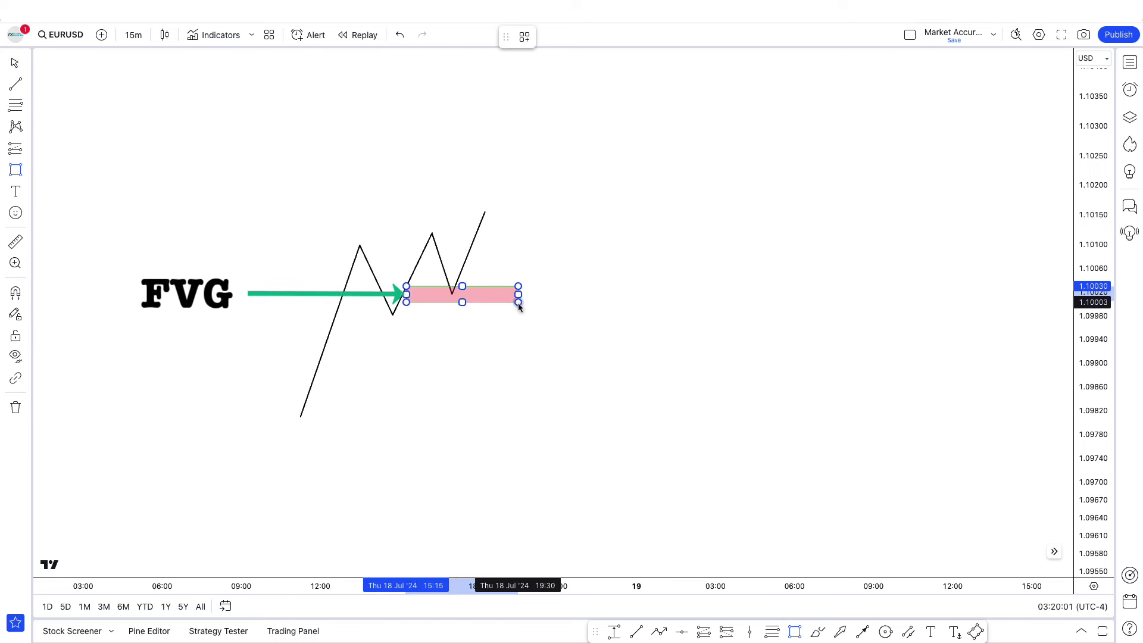
{"action": "double_click", "coordinate": [516, 300]}
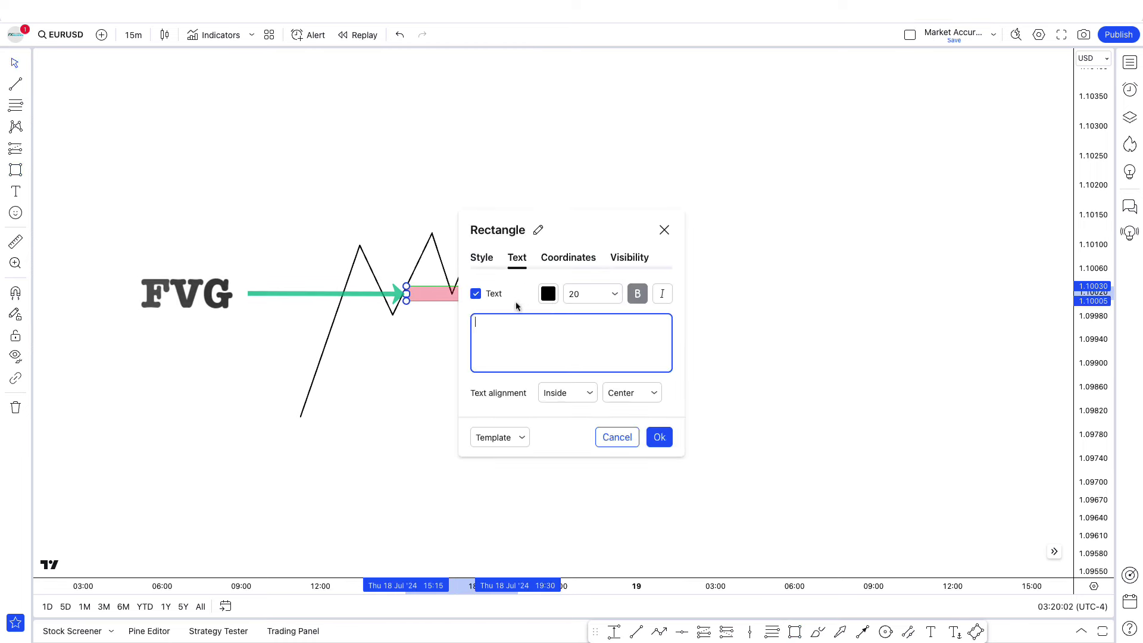
{"action": "left_click", "coordinate": [662, 231]}
{"action": "left_click", "coordinate": [416, 343]}
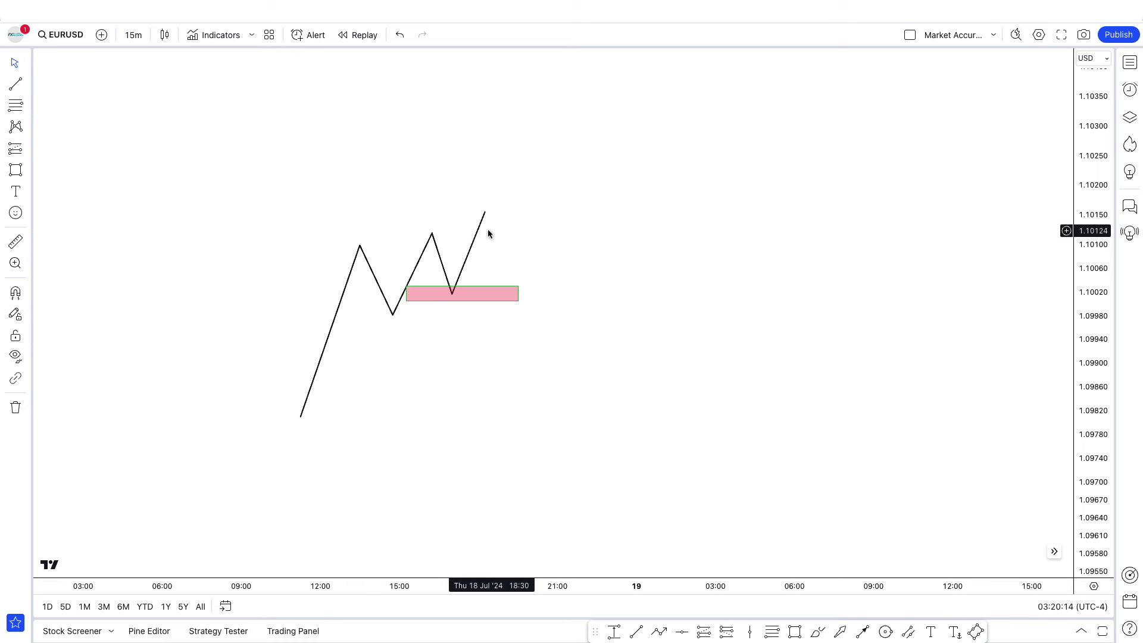
Delete the rectangle and the second path, keeping the original three-leg path.
{"action": "left_click", "coordinate": [501, 305]}
{"action": "key", "text": "Delete"}
{"action": "left_click", "coordinate": [449, 292]}
{"action": "key", "text": "Delete"}
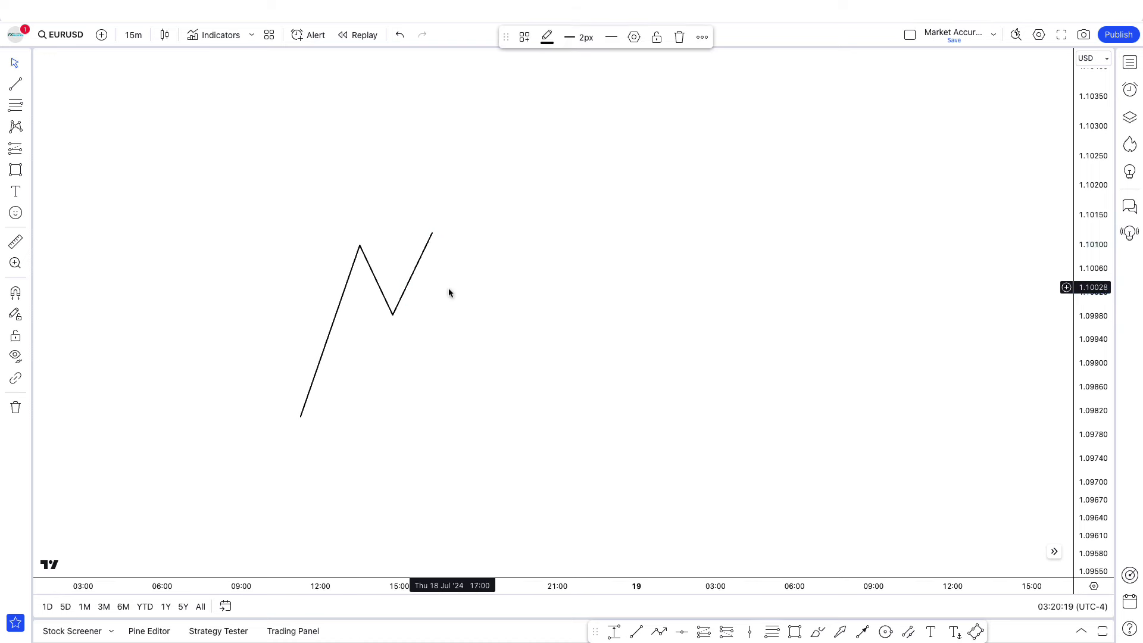
Replace the existing path with a new three-leg path from about 1.0978 up to 1.1012, back to about 1.1000 and up to about 1.1014.
{"action": "left_click", "coordinate": [407, 286]}
{"action": "key", "text": "Delete"}
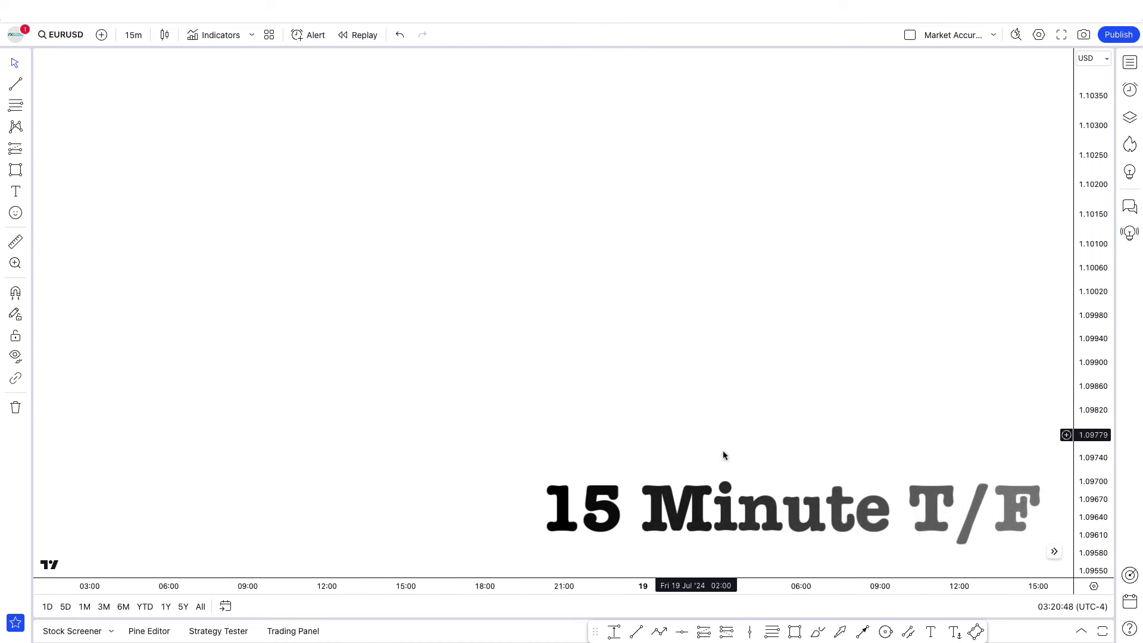
{"action": "left_click", "coordinate": [660, 631]}
{"action": "left_click", "coordinate": [274, 436]}
{"action": "left_click", "coordinate": [333, 232]}
{"action": "left_click", "coordinate": [373, 306]}
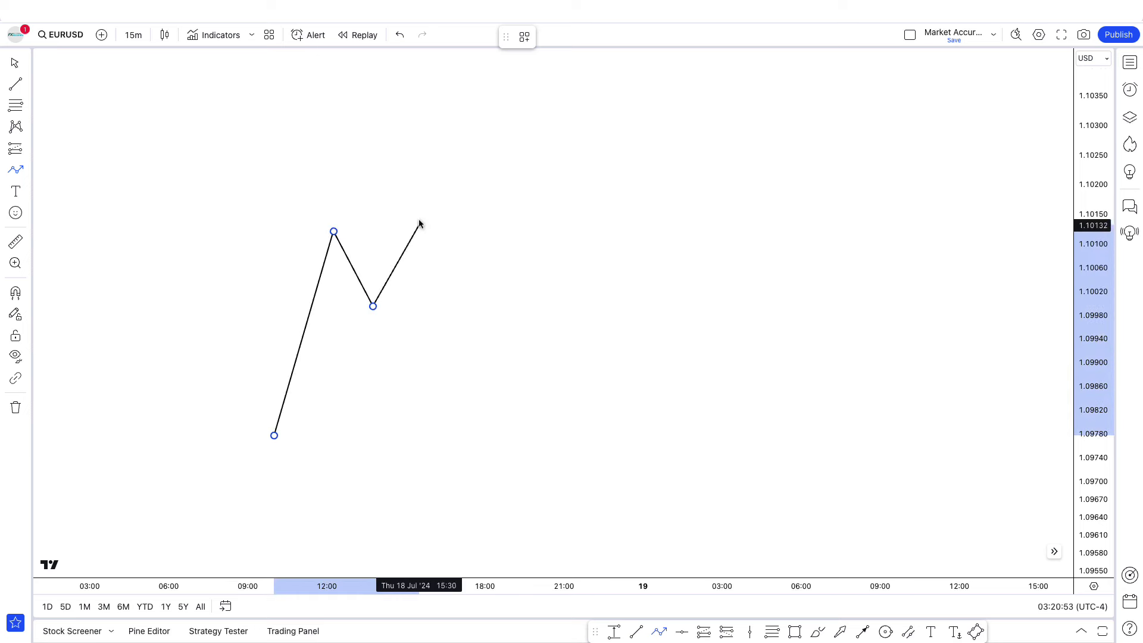
{"action": "double_click", "coordinate": [412, 220]}
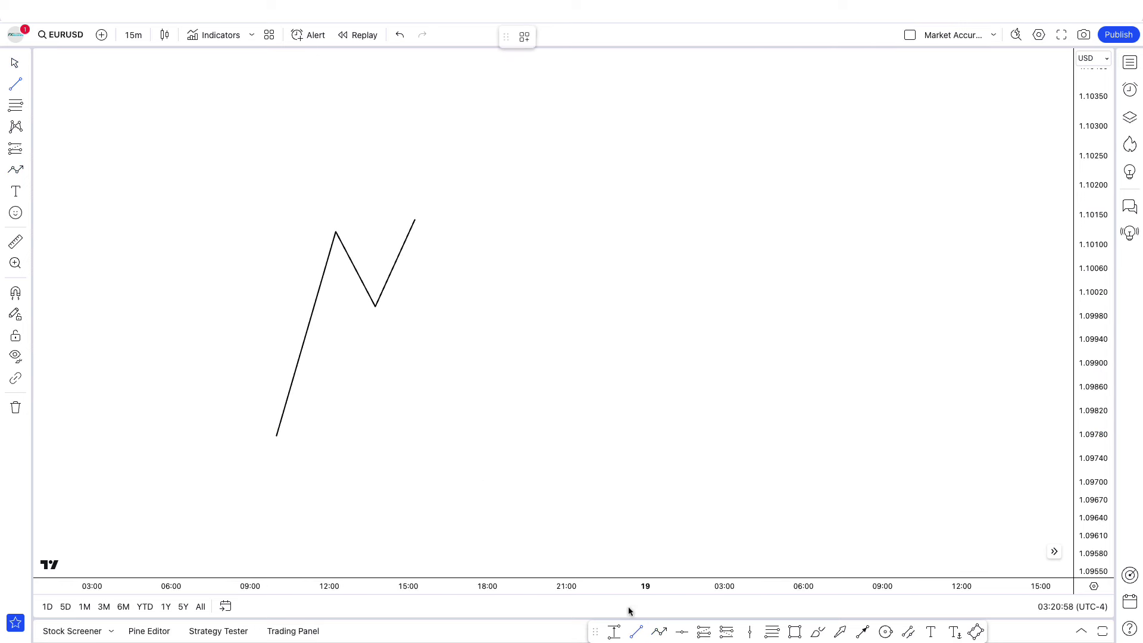
Draw a horizontal dotted trend line from the first high at about 1.1012 across to the last upward leg.
{"action": "left_click", "coordinate": [636, 631]}
{"action": "left_click", "coordinate": [338, 235]}
{"action": "left_click", "coordinate": [410, 233]}
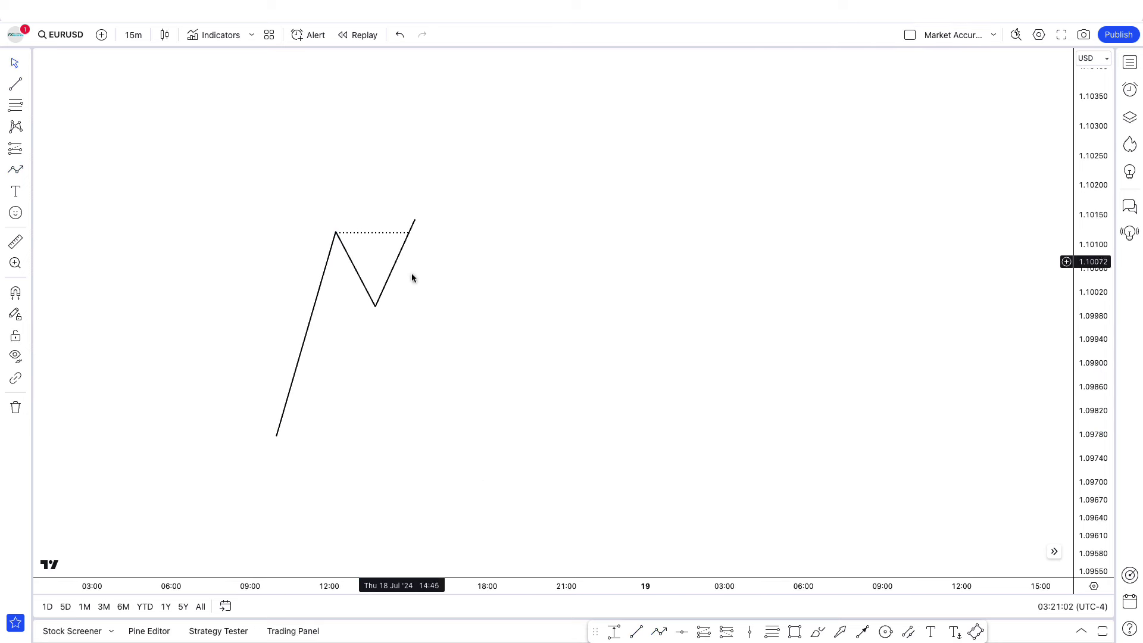
Draw a vertical dotted line through the last high at 15:15, from about 1.1021 to 1.0990, and label it 3AM.
{"action": "left_click", "coordinate": [641, 633]}
{"action": "left_click", "coordinate": [415, 177]}
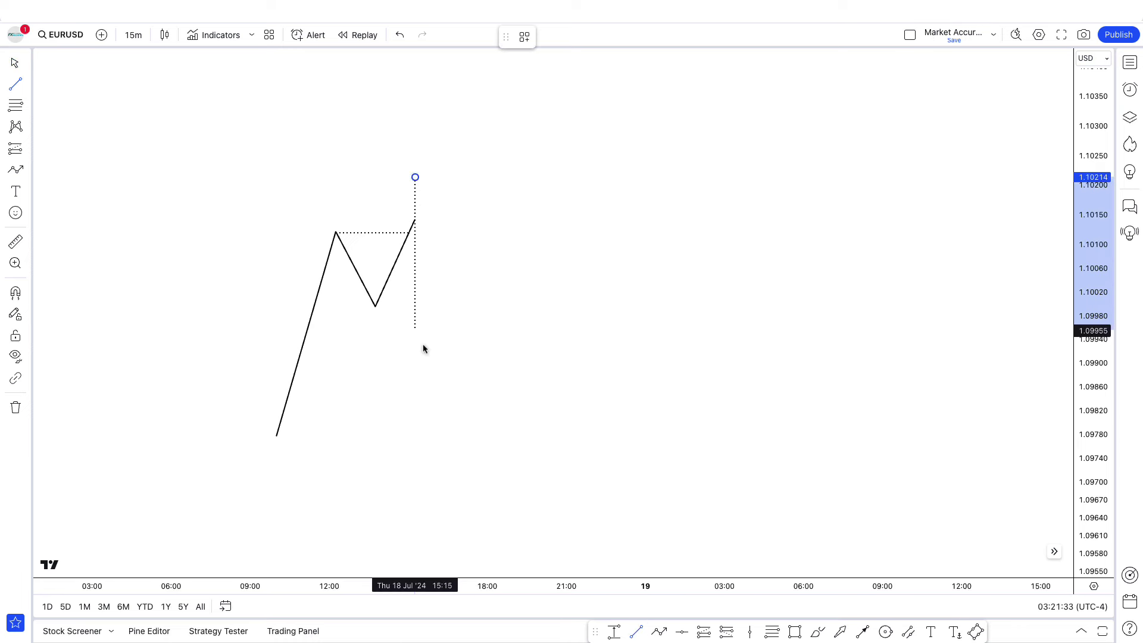
{"action": "left_click", "coordinate": [416, 362]}
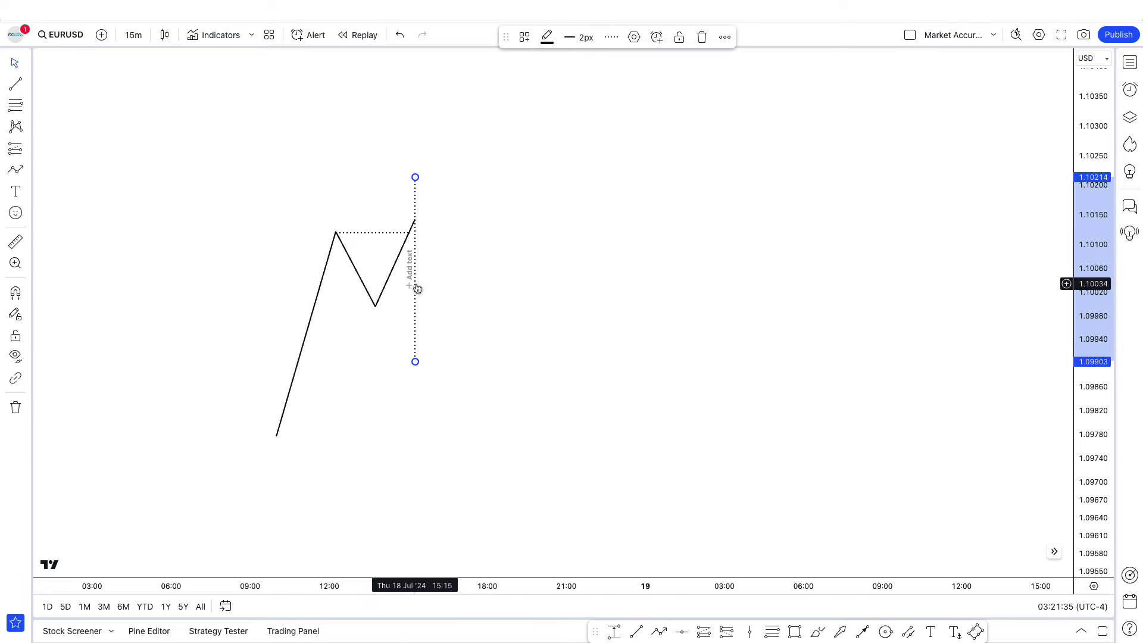
{"action": "double_click", "coordinate": [416, 284]}
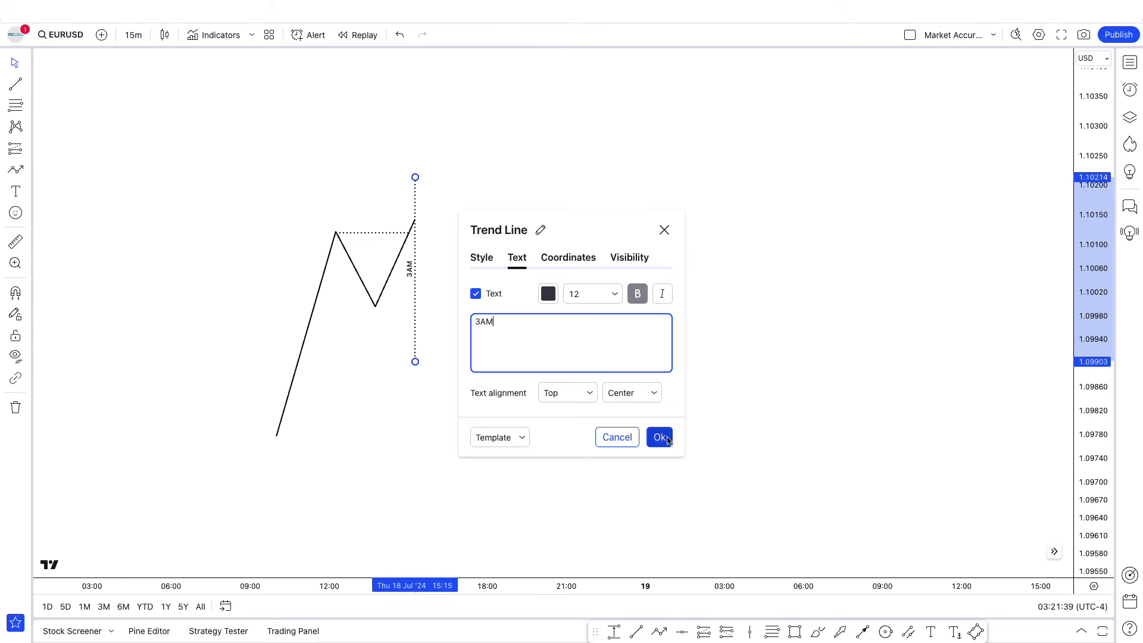
{"action": "left_click", "coordinate": [659, 438]}
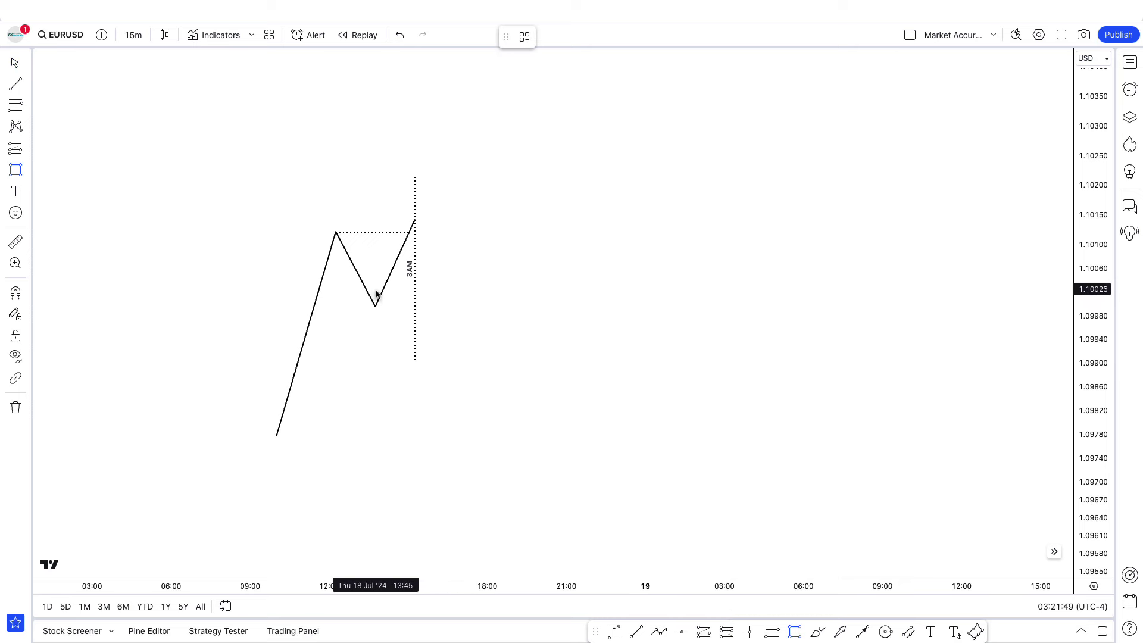
Draw a rectangle without text above the pullback low, from about 1.1003 to 1.1000 and 13:45 to 19:00.
{"action": "mouse_move", "coordinate": [375, 288]}
{"action": "left_mouse_down"}
{"action": "mouse_move", "coordinate": [441, 307]}
{"action": "mouse_move", "coordinate": [516, 305]}
{"action": "left_mouse_up"}
{"action": "double_click", "coordinate": [512, 297]}
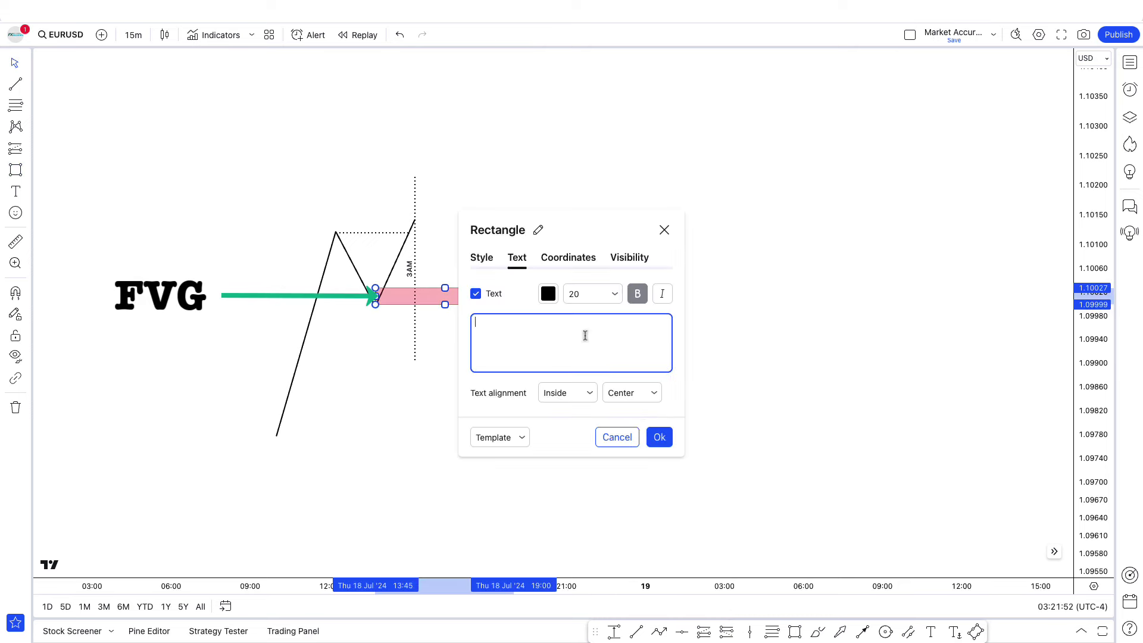
{"action": "left_click", "coordinate": [662, 445]}
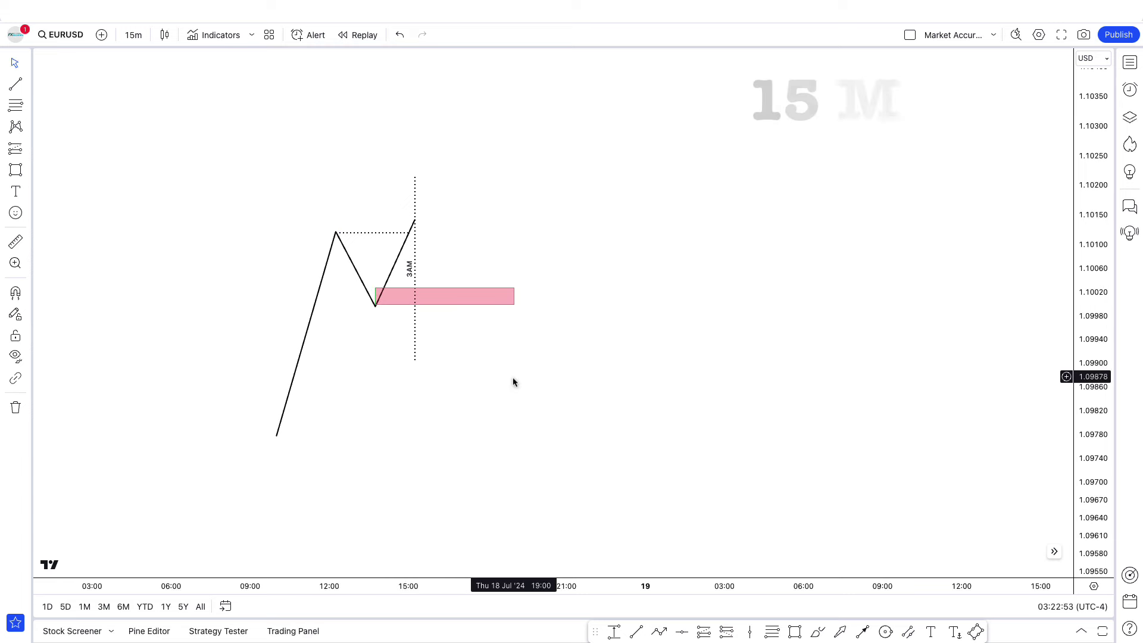
Narrow the fair value gap rectangle to about 1.1001 to 1.1003 and start it at 14:00.
{"action": "left_click", "coordinate": [445, 300]}
{"action": "left_click_drag", "start_coordinate": [445, 304], "coordinate": [445, 296]}
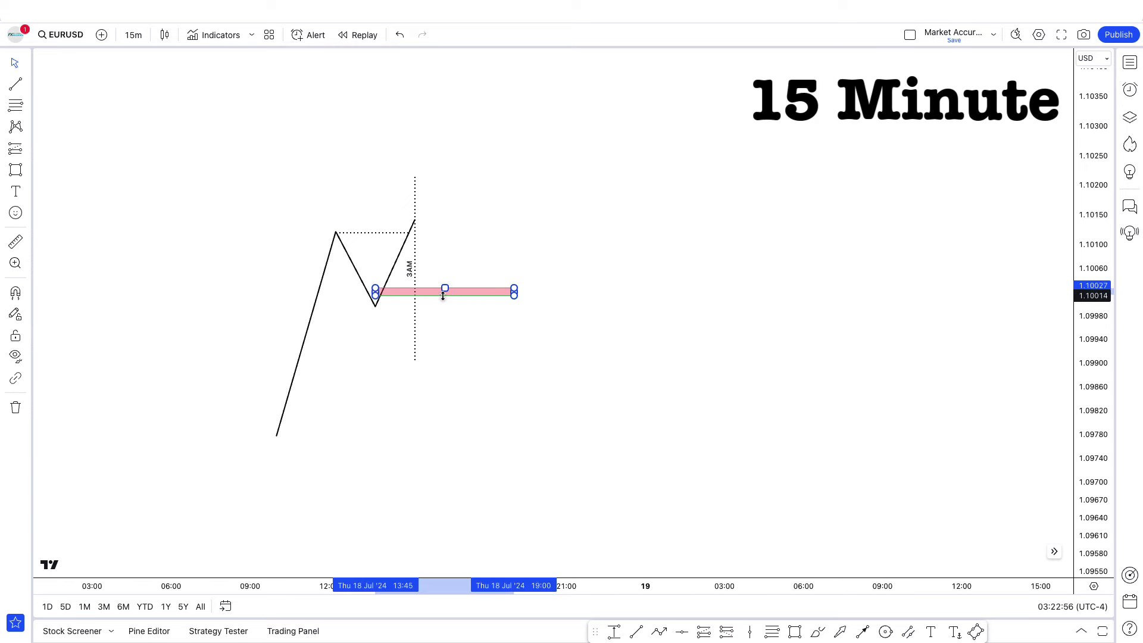
{"action": "left_click_drag", "start_coordinate": [375, 288], "coordinate": [382, 284]}
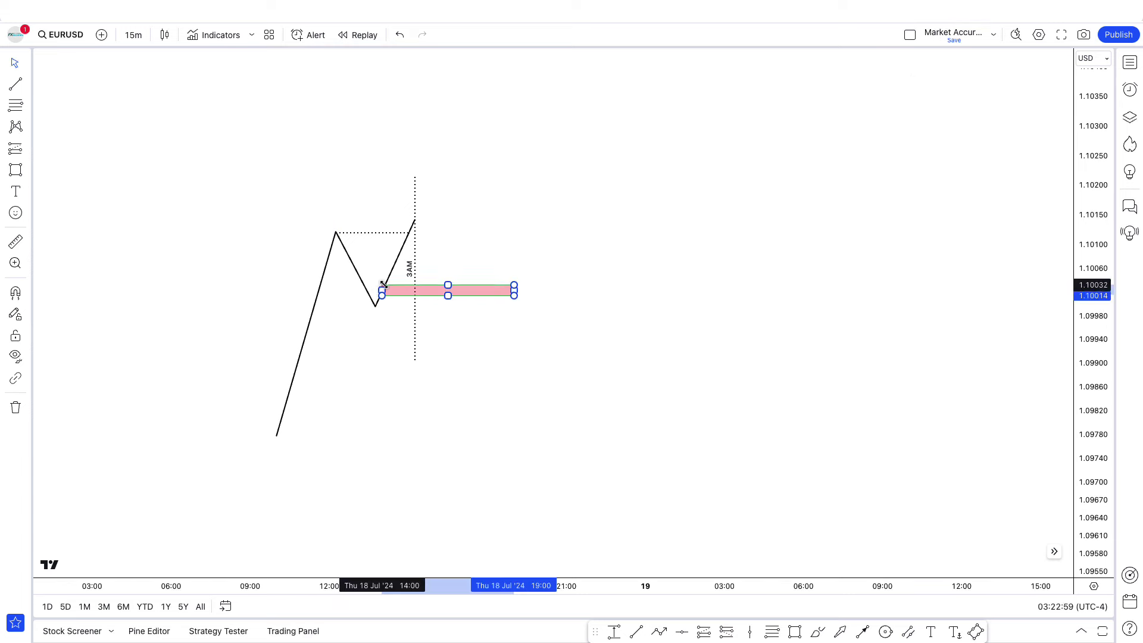
{"action": "left_click", "coordinate": [506, 258]}
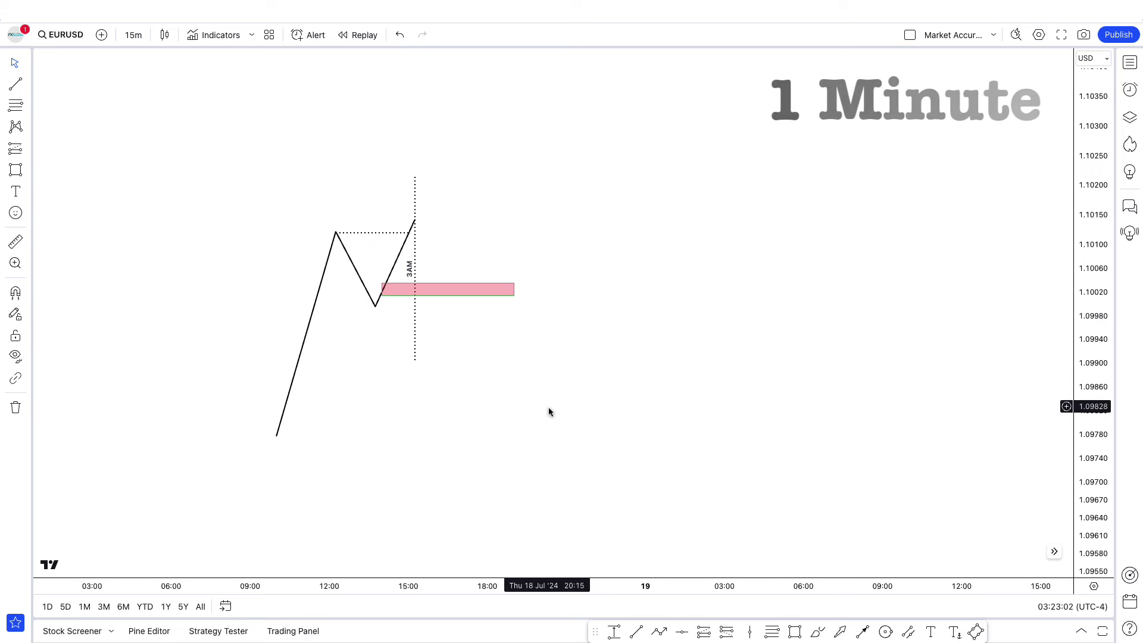
Sketch a small path from the last high down to about 1.1012, up to about 1.1014 and down to about 1.1010.
{"action": "left_click", "coordinate": [659, 631]}
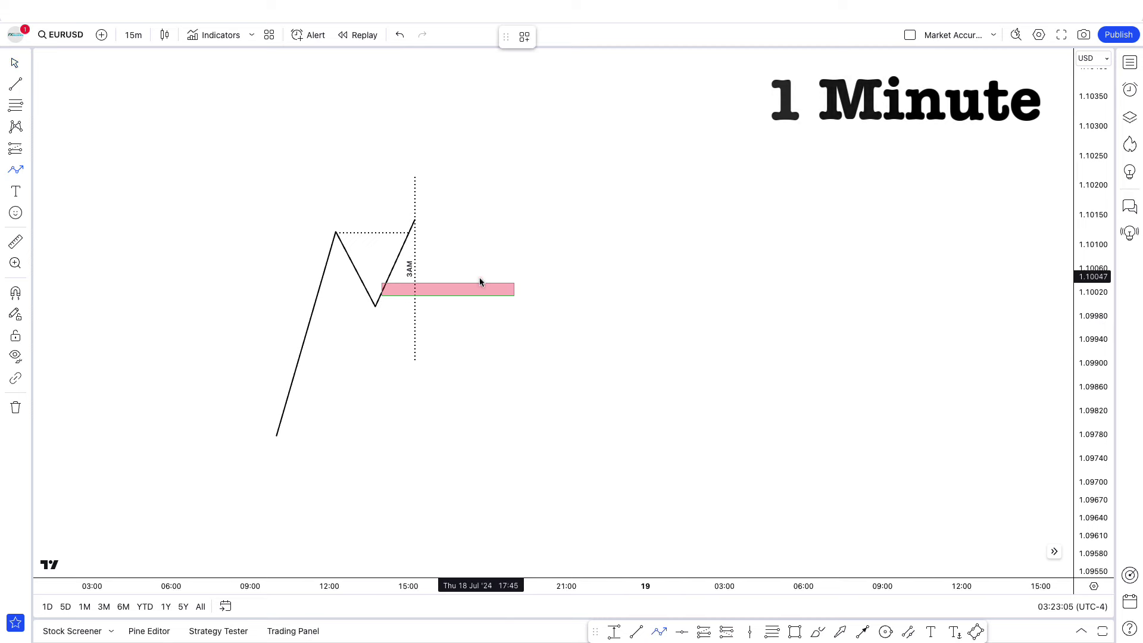
{"action": "left_click", "coordinate": [415, 220]}
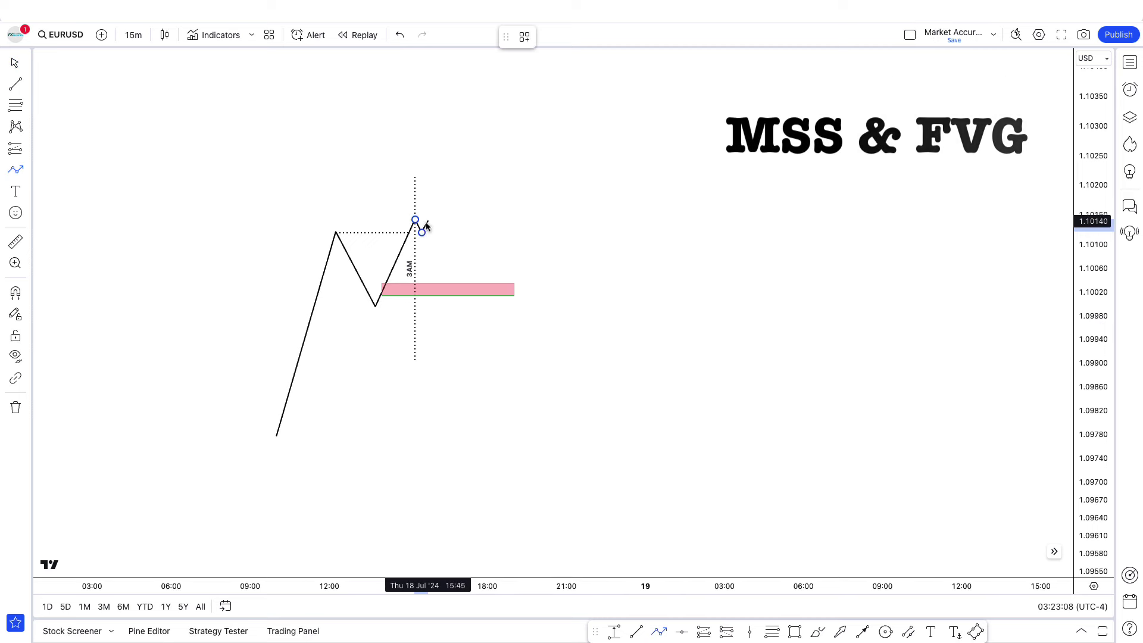
{"action": "double_click", "coordinate": [441, 246]}
{"action": "key", "text": "Escape"}
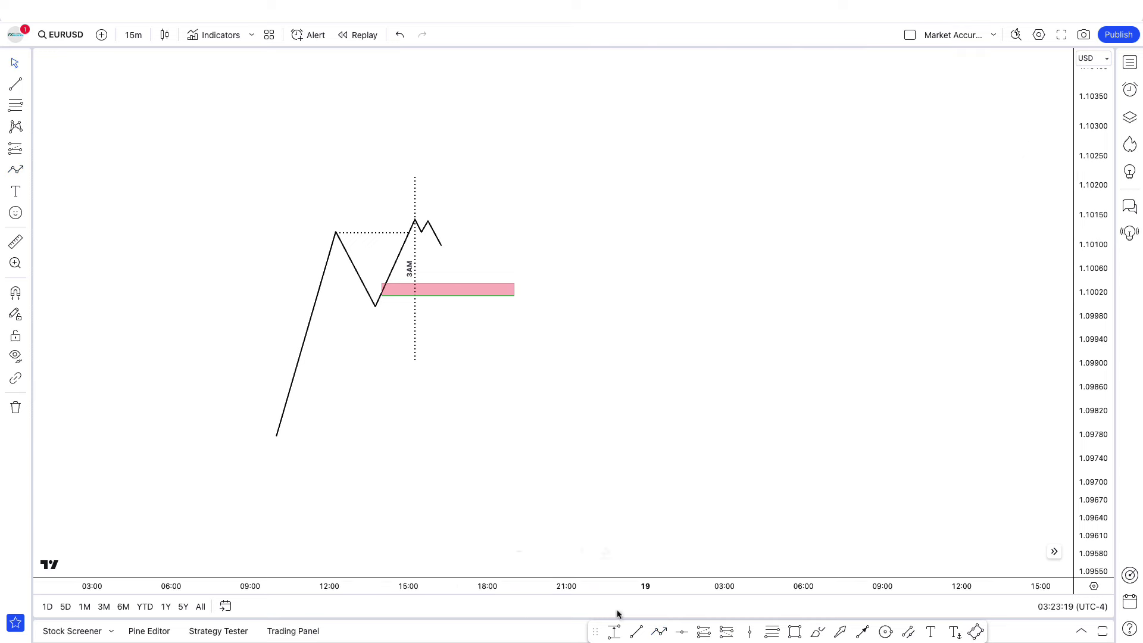
Draw a second vertical dotted line at 20:00, from about 1.1023 to 1.0989, to close the session window.
{"action": "left_click", "coordinate": [637, 631]}
{"action": "left_click", "coordinate": [540, 170]}
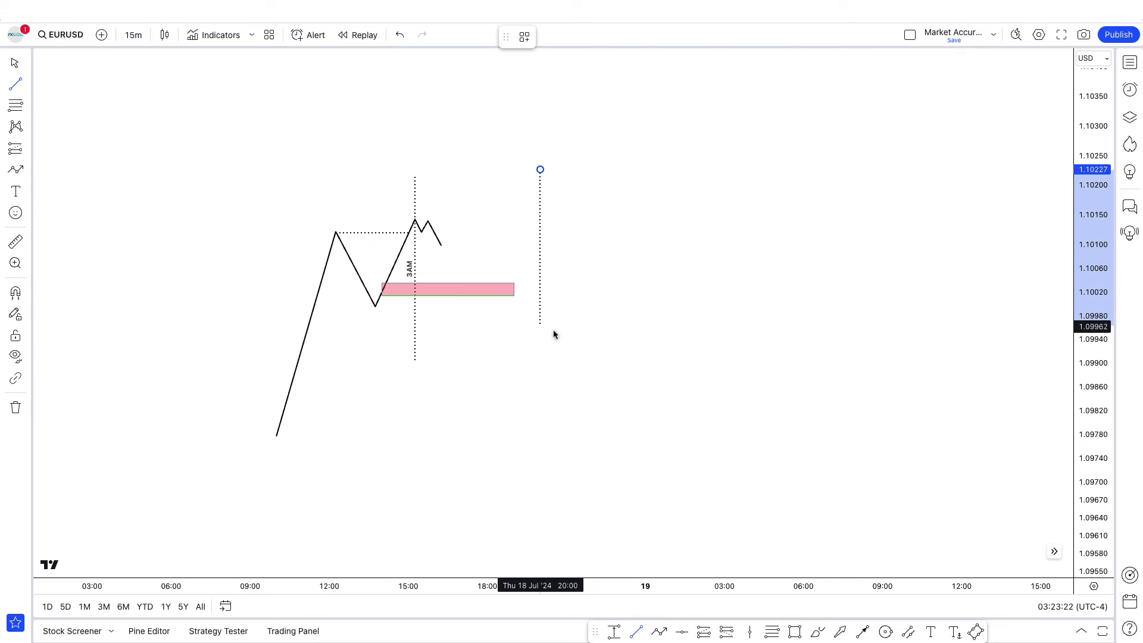
{"action": "left_click", "coordinate": [548, 368]}
Shorten the fair value gap rectangle so that it ends at about 18:00.
{"action": "left_click", "coordinate": [514, 290]}
{"action": "left_click_drag", "start_coordinate": [513, 289], "coordinate": [488, 290]}
{"action": "left_click", "coordinate": [509, 308]}
Continue the decline with a path from about 1.1010 up to about 1.1012 and down to about 1.1005.
{"action": "key", "text": "alt+p"}
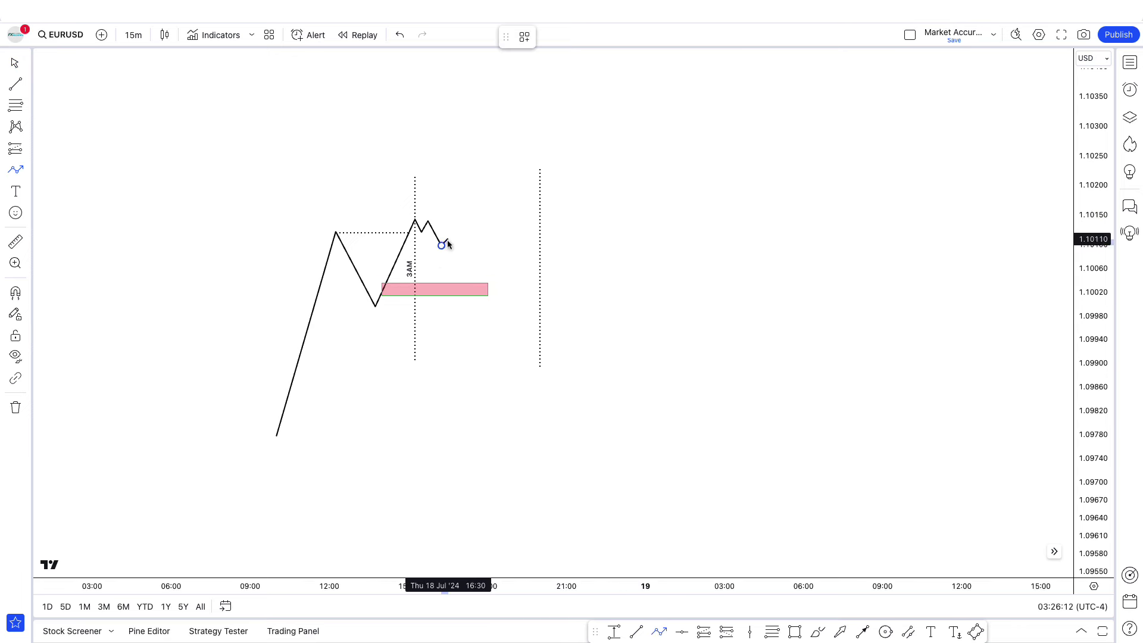
{"action": "double_click", "coordinate": [461, 276]}
{"action": "left_click", "coordinate": [484, 261]}
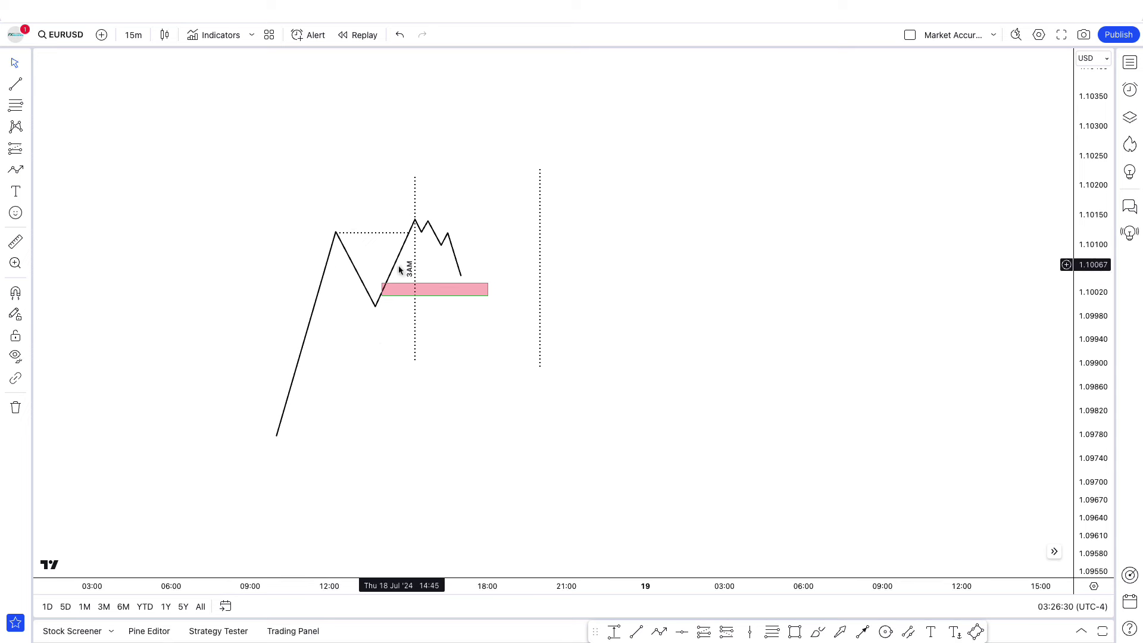
Raise the small path's second high to about 1.1016 and connect the two neighbouring highs with a short dotted trend line.
{"action": "left_click_drag", "start_coordinate": [429, 221], "coordinate": [428, 213]}
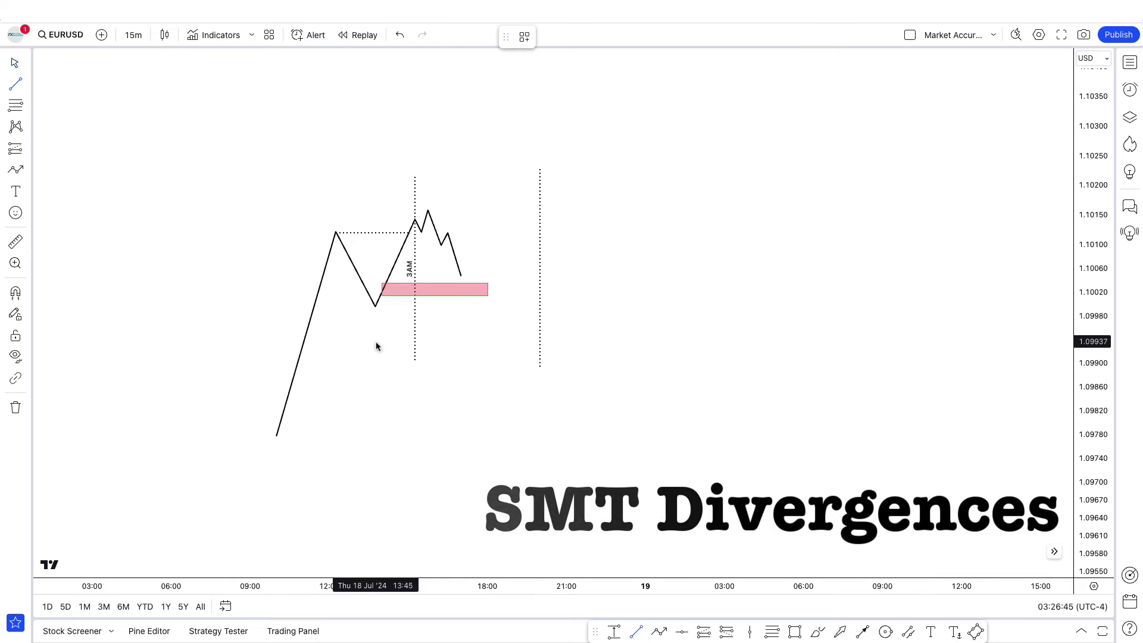
{"action": "left_click", "coordinate": [415, 221]}
{"action": "left_click", "coordinate": [428, 211]}
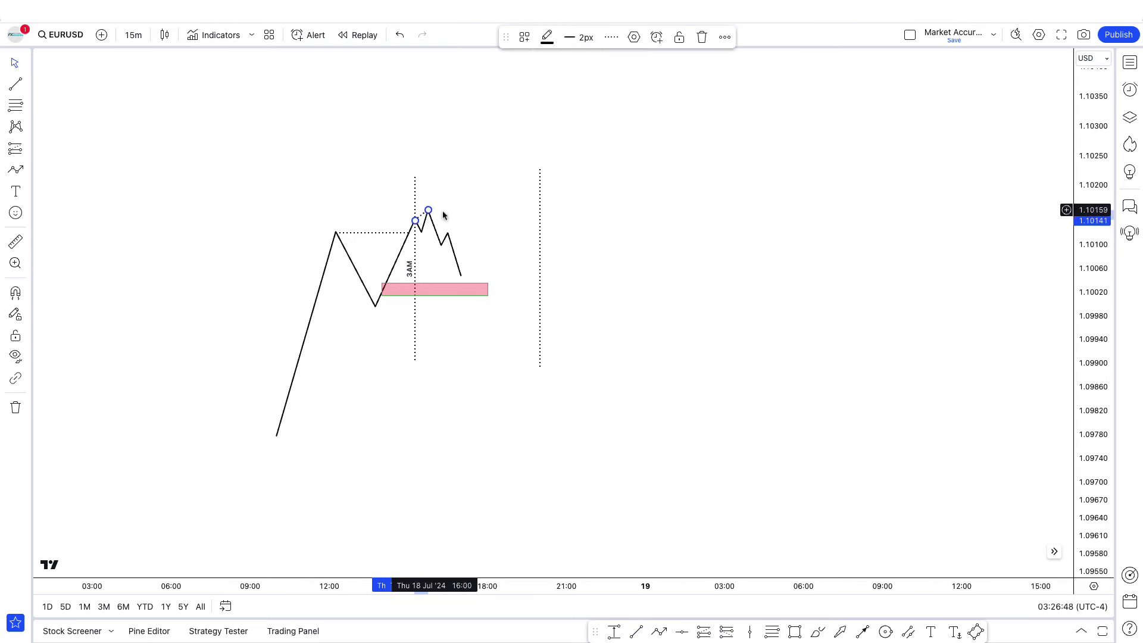
{"action": "left_click", "coordinate": [432, 242]}
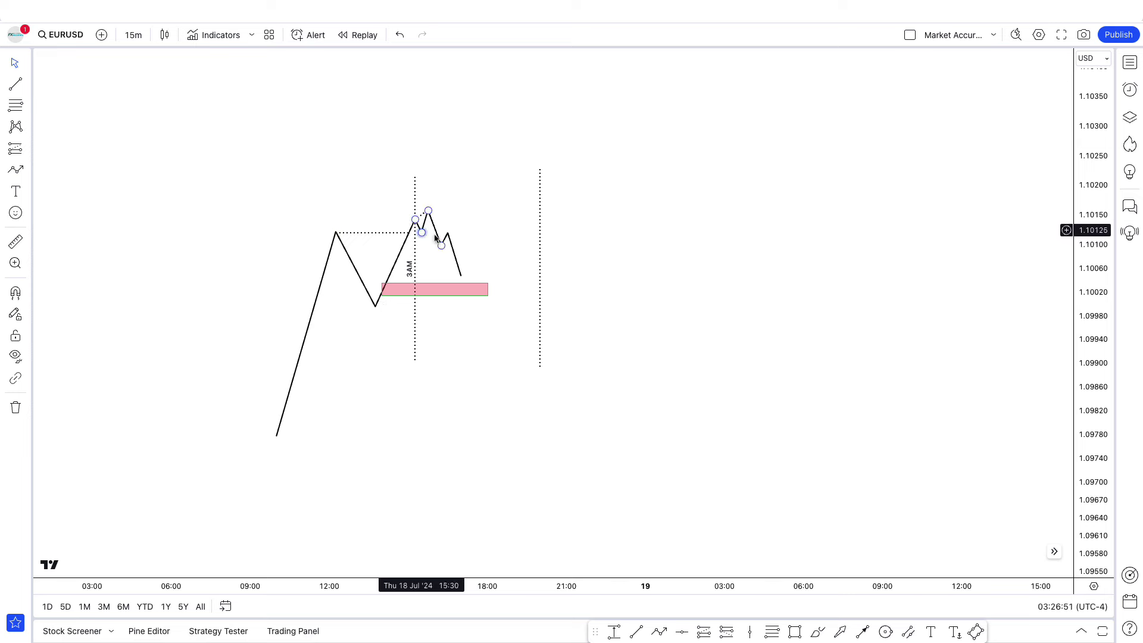
Remove the short trend line and move the long dotted line's end up to the high on the 3AM line, about 1.1014.
{"action": "left_click", "coordinate": [425, 219]}
{"action": "left_click_drag", "start_coordinate": [411, 232], "coordinate": [415, 222]}
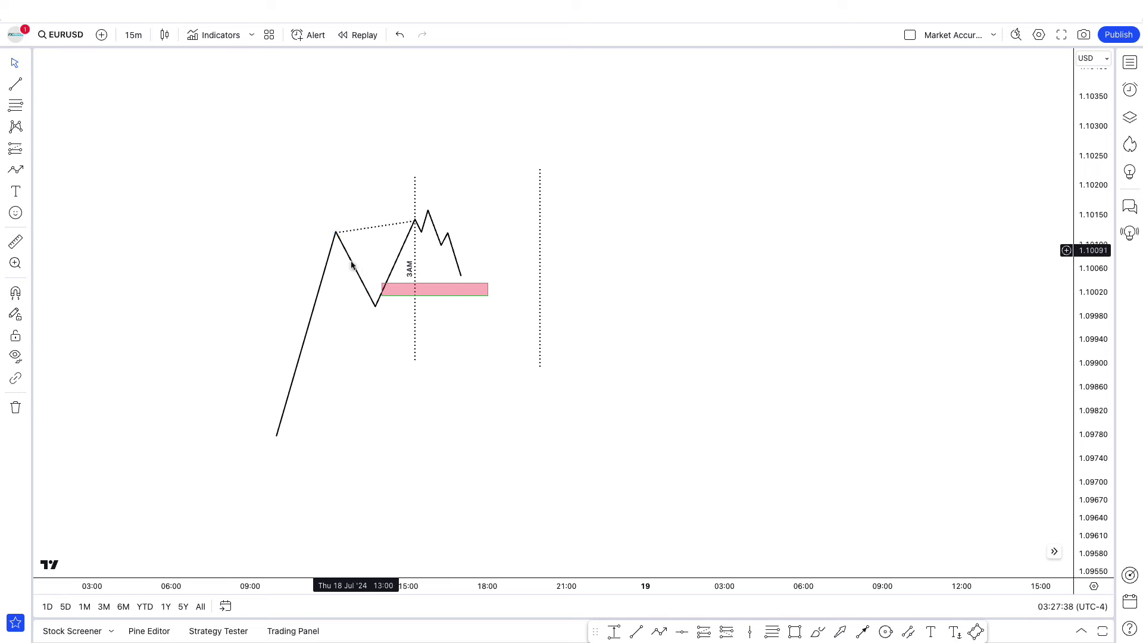
{"action": "left_click_drag", "start_coordinate": [333, 240], "coordinate": [410, 225]}
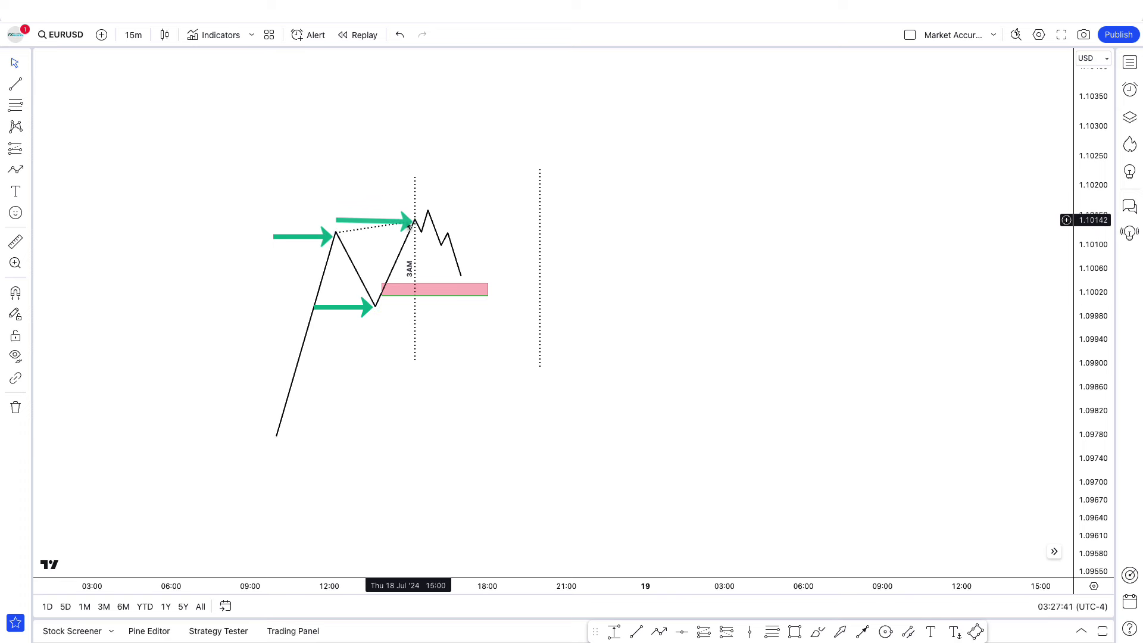
Try reshaping the paths into an equal high at about 1.1012, followed by a shallower decline to about 1.1005.
{"action": "left_click", "coordinate": [417, 230]}
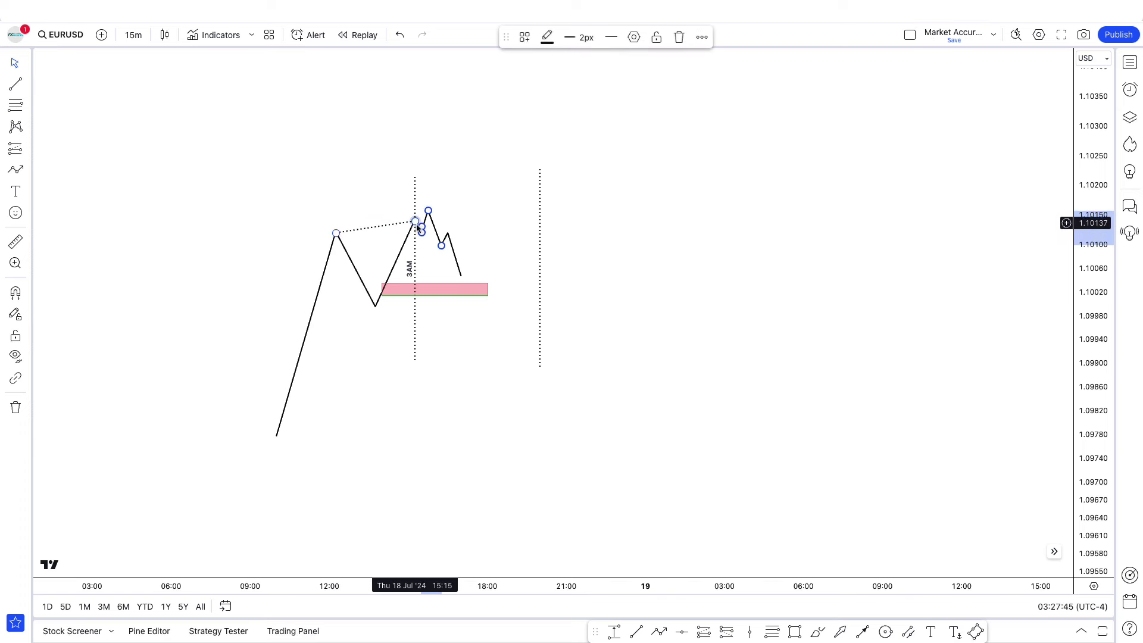
{"action": "mouse_move", "coordinate": [417, 224]}
{"action": "left_mouse_down"}
{"action": "mouse_move", "coordinate": [426, 248]}
{"action": "mouse_move", "coordinate": [481, 272]}
{"action": "left_mouse_up"}
{"action": "left_click", "coordinate": [426, 216]}
{"action": "left_click", "coordinate": [332, 203]}
{"action": "left_click", "coordinate": [451, 292]}
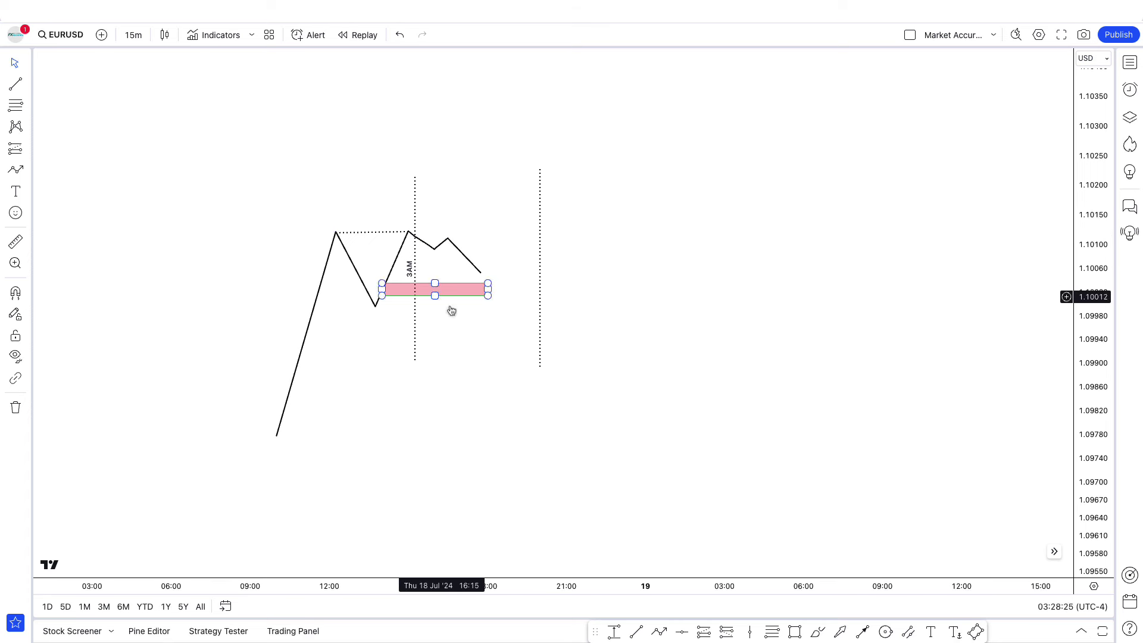
Undo the equal-high reshaping of the paths and the dotted line.
{"action": "key", "text": "ctrl+z"}
{"action": "key", "text": "ctrl+z"}
{"action": "key", "text": "ctrl+z"}
{"action": "key", "text": "ctrl+z"}
{"action": "key", "text": "ctrl+z"}
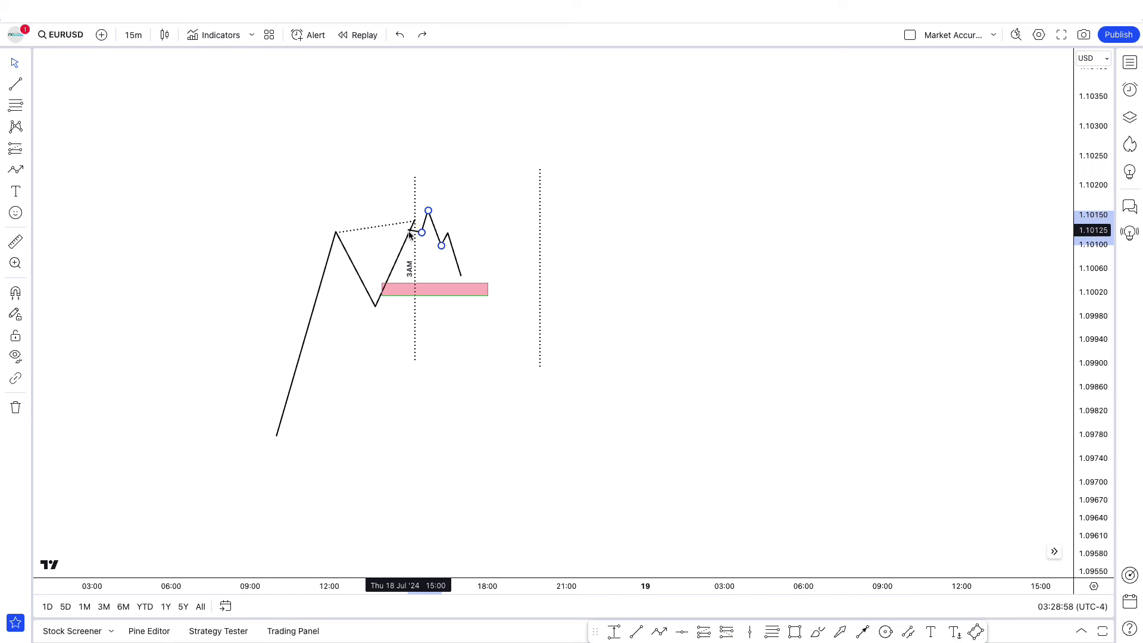
{"action": "key", "text": "ctrl+z"}
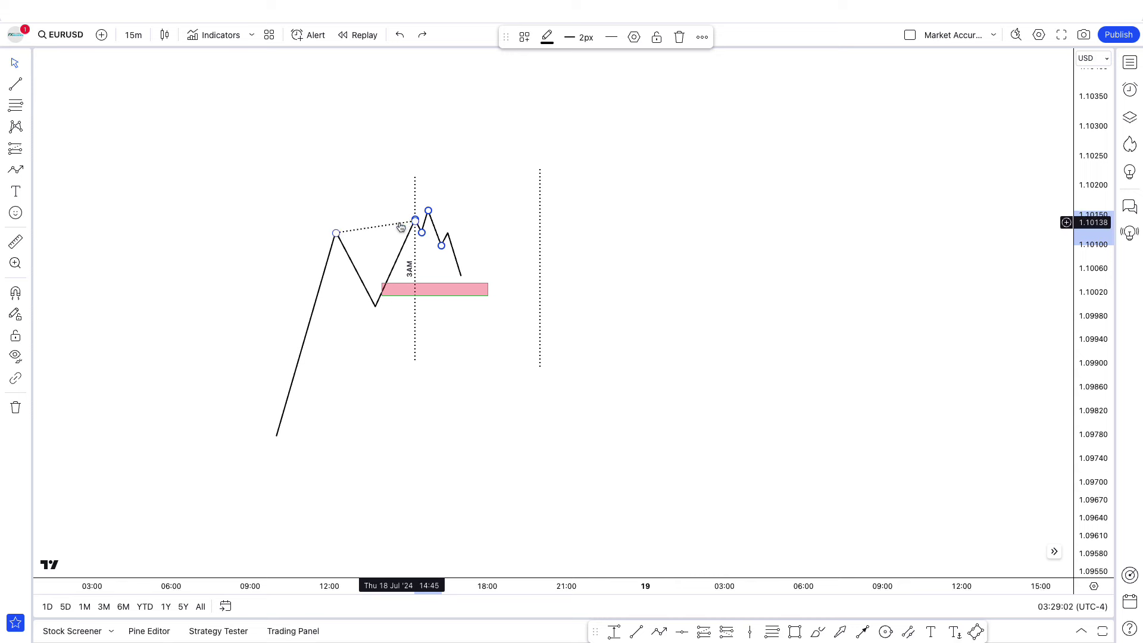
Lower the dotted line's end to about 1.1012 so that it is level with the first high.
{"action": "left_click_drag", "start_coordinate": [416, 228], "coordinate": [412, 236]}
{"action": "left_click", "coordinate": [415, 256]}
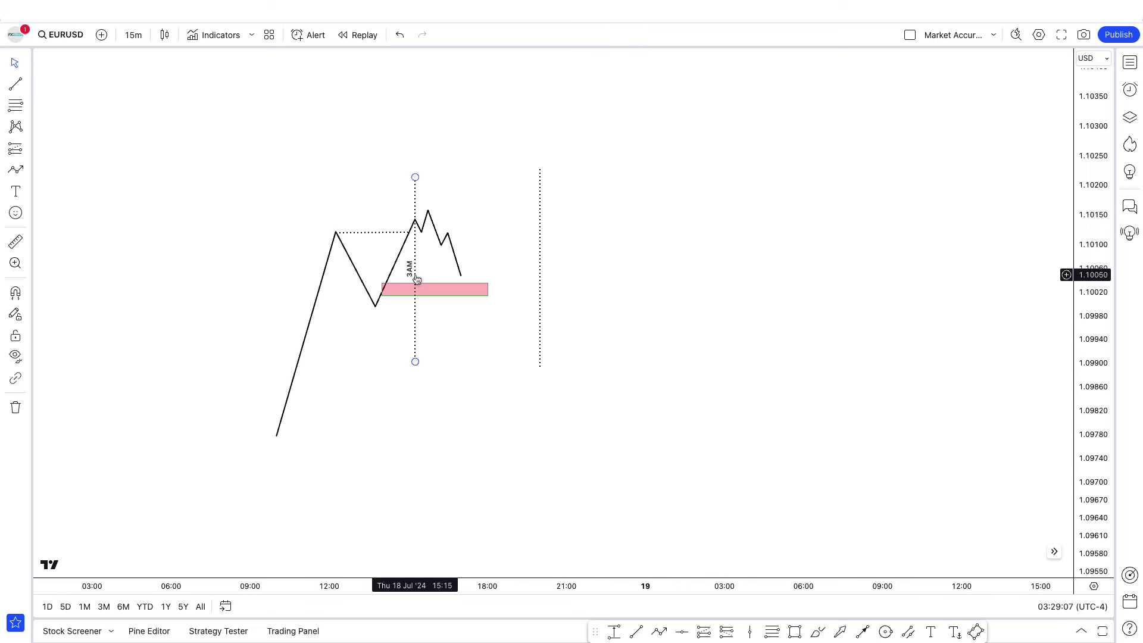
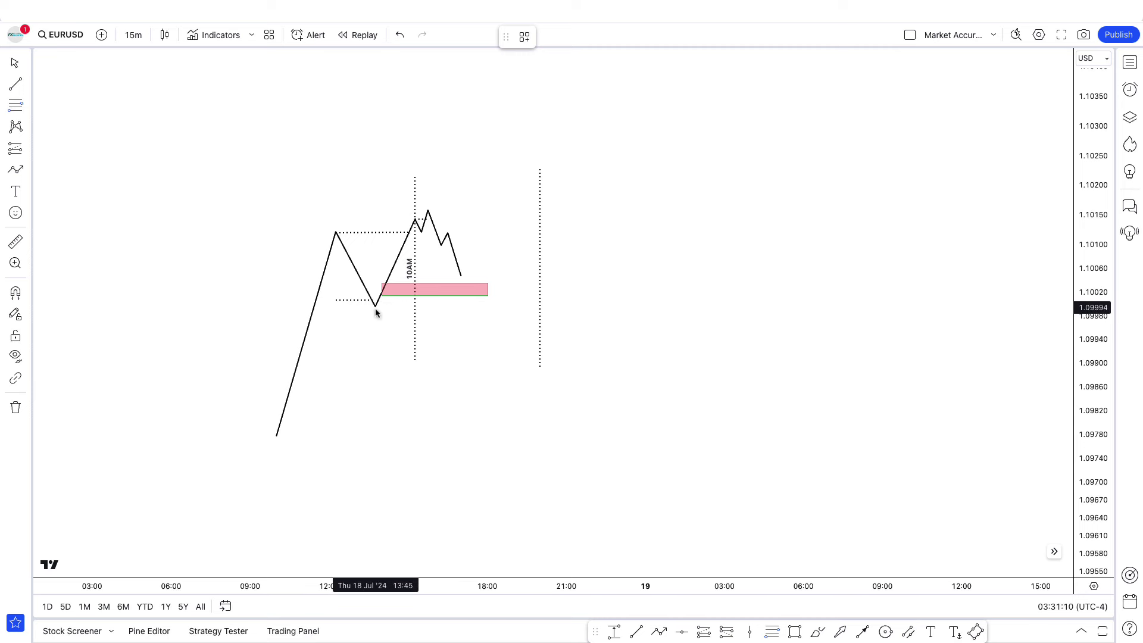
Draw a Fibonacci retracement from the pullback low at about 1.0999 to the highest high's level at about 1.1016, extending to 00:45.
{"action": "left_click", "coordinate": [375, 307]}
{"action": "left_click", "coordinate": [593, 210]}
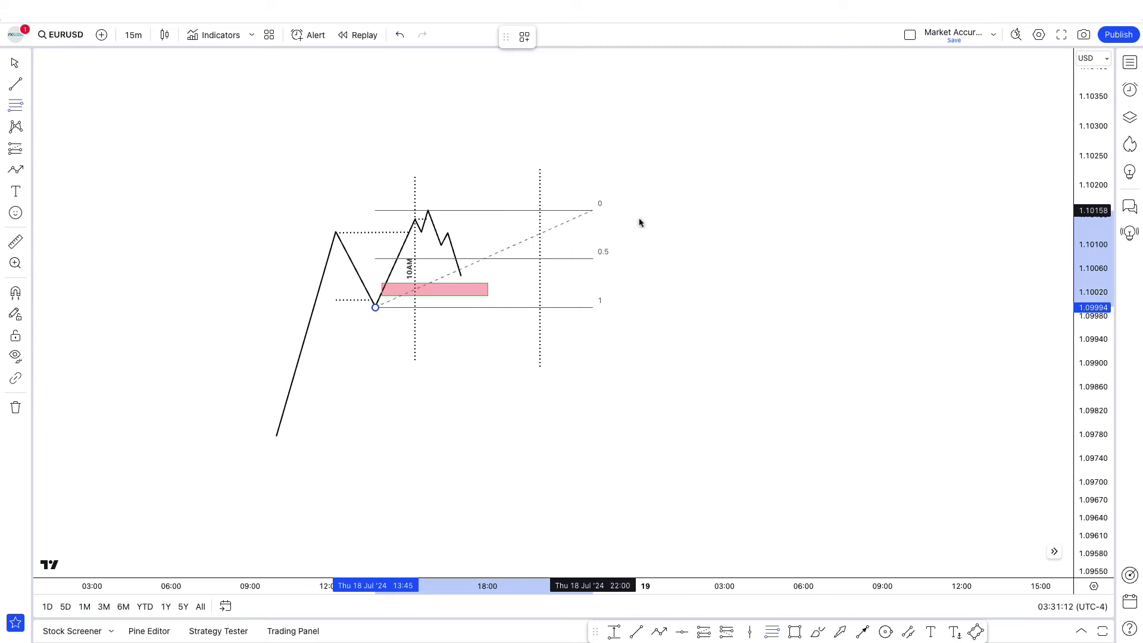
{"action": "left_click", "coordinate": [665, 209]}
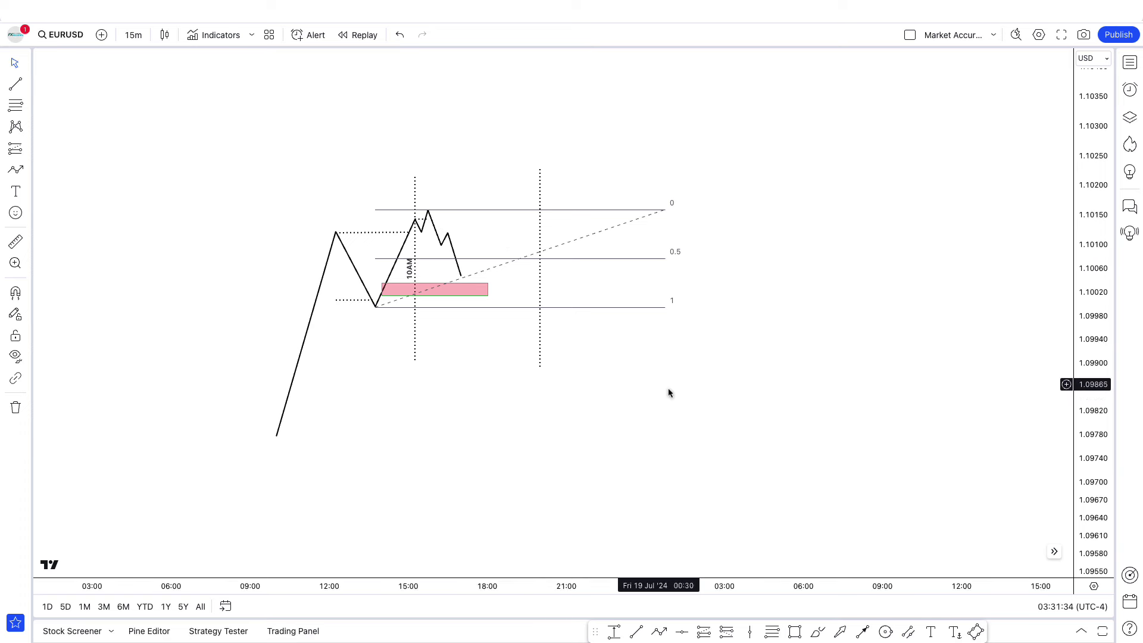
Delete the Fibonacci retracement from the chart.
{"action": "left_click", "coordinate": [666, 213]}
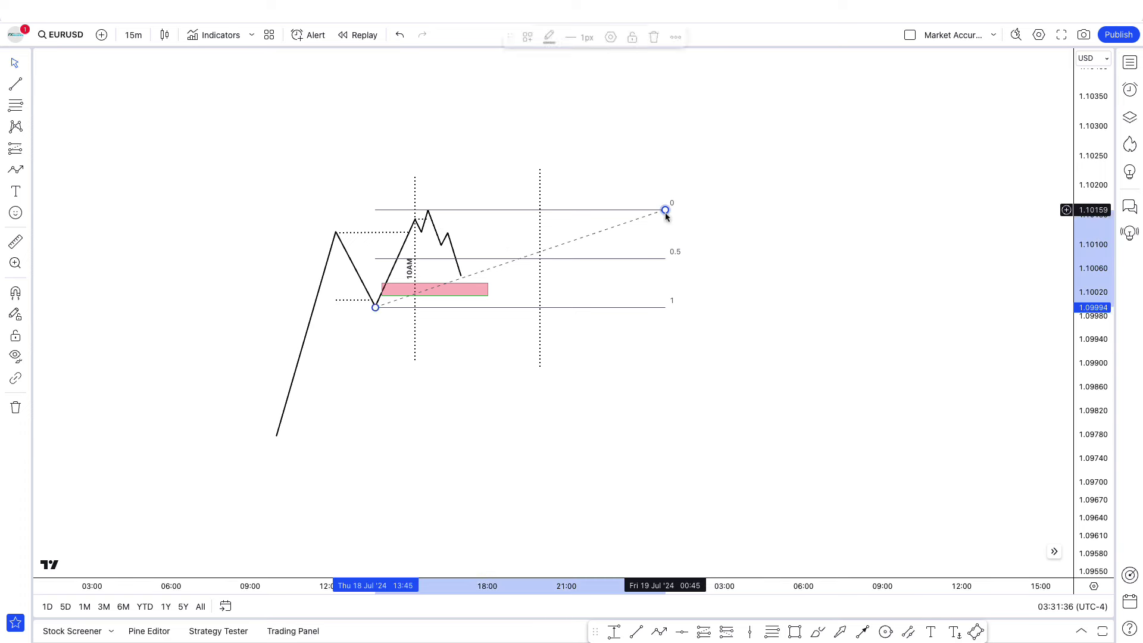
{"action": "key", "text": "Delete"}
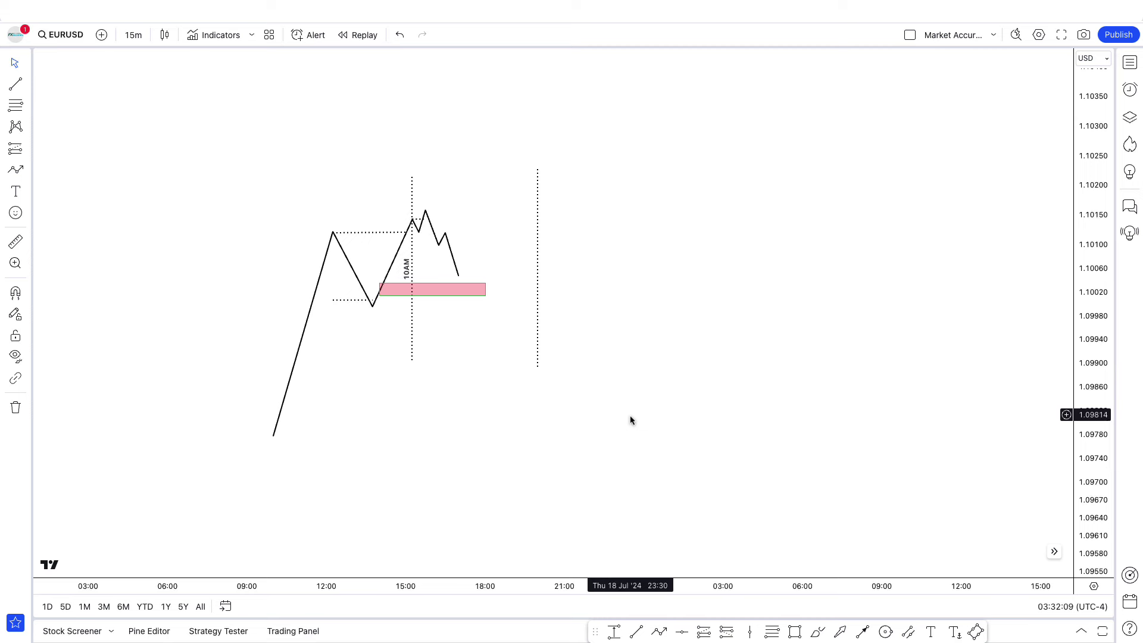
{"action": "left_click_drag", "start_coordinate": [541, 460], "coordinate": [606, 472]}
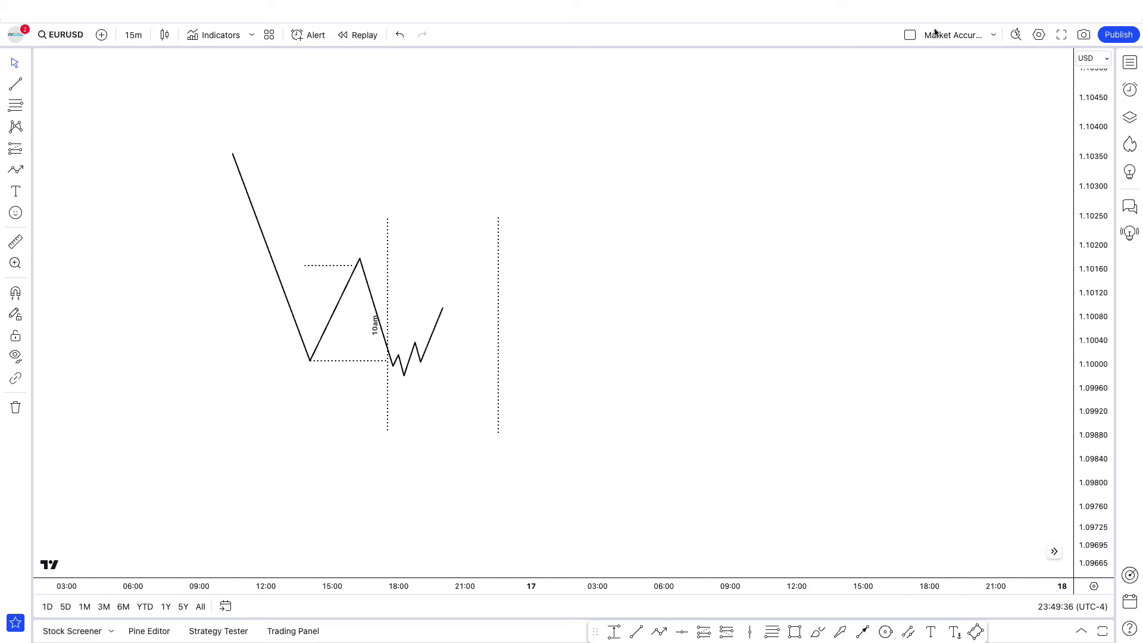
{"action": "left_click_drag", "start_coordinate": [770, 361], "coordinate": [779, 361]}
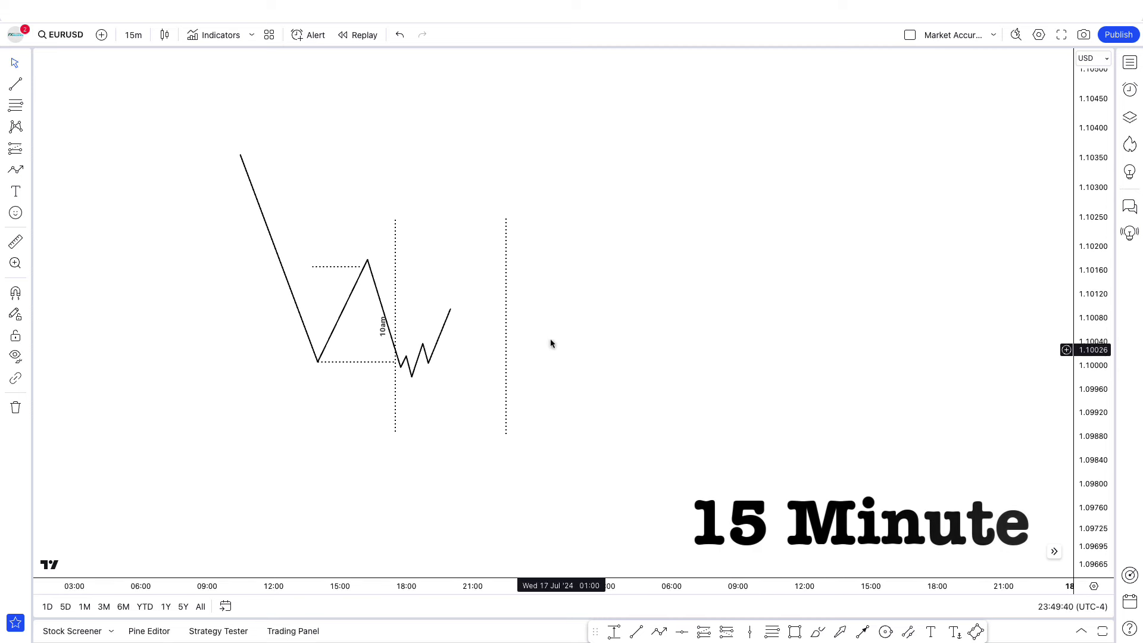
{"action": "left_click", "coordinate": [359, 363]}
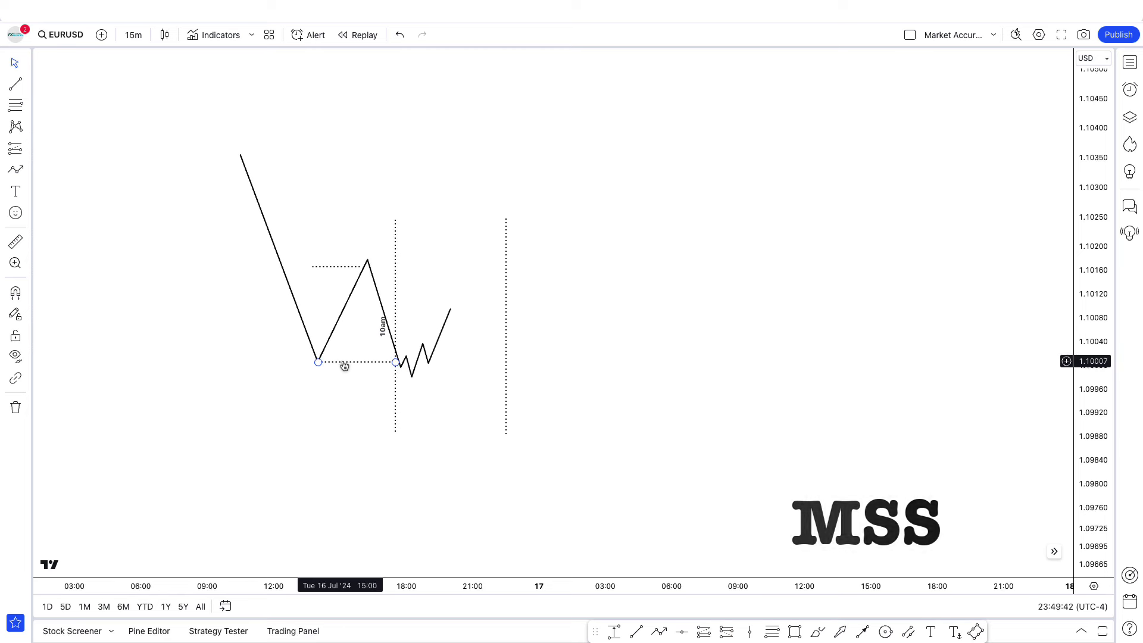
{"action": "left_click", "coordinate": [381, 366]}
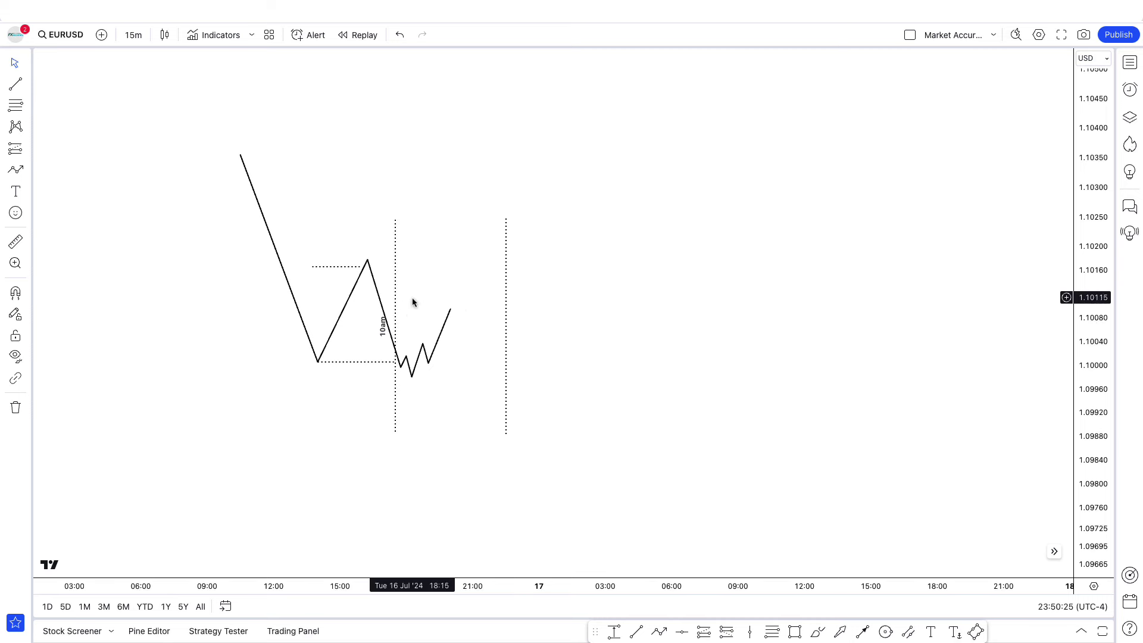
{"action": "left_click", "coordinate": [396, 319]}
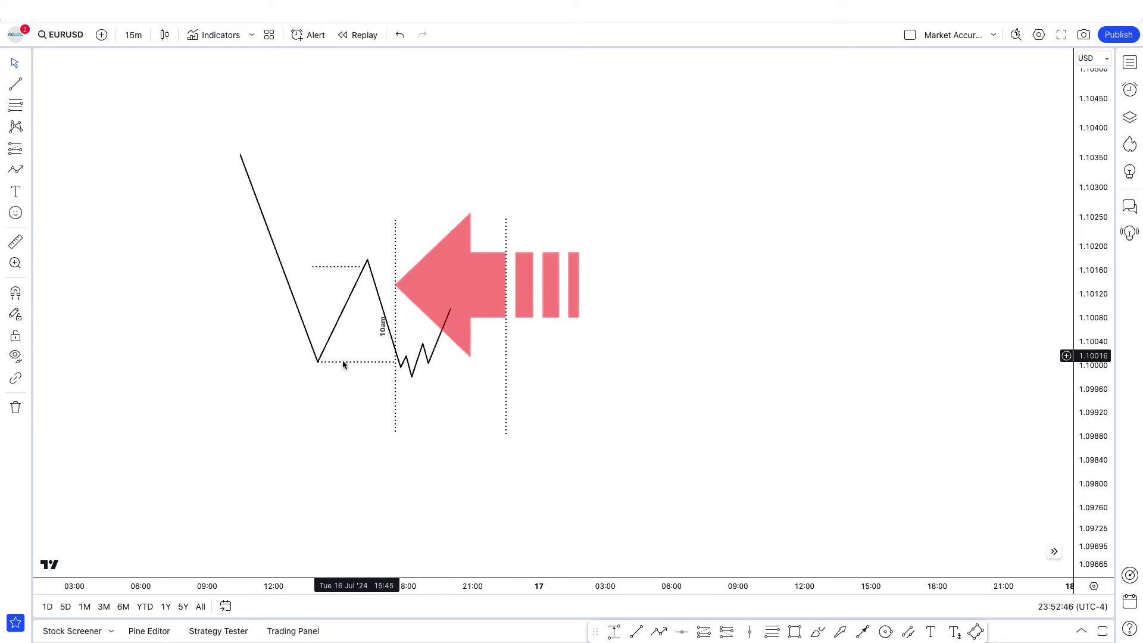
Delete the dotted line just below the peak between the first low and the 10am line.
{"action": "left_click", "coordinate": [353, 273]}
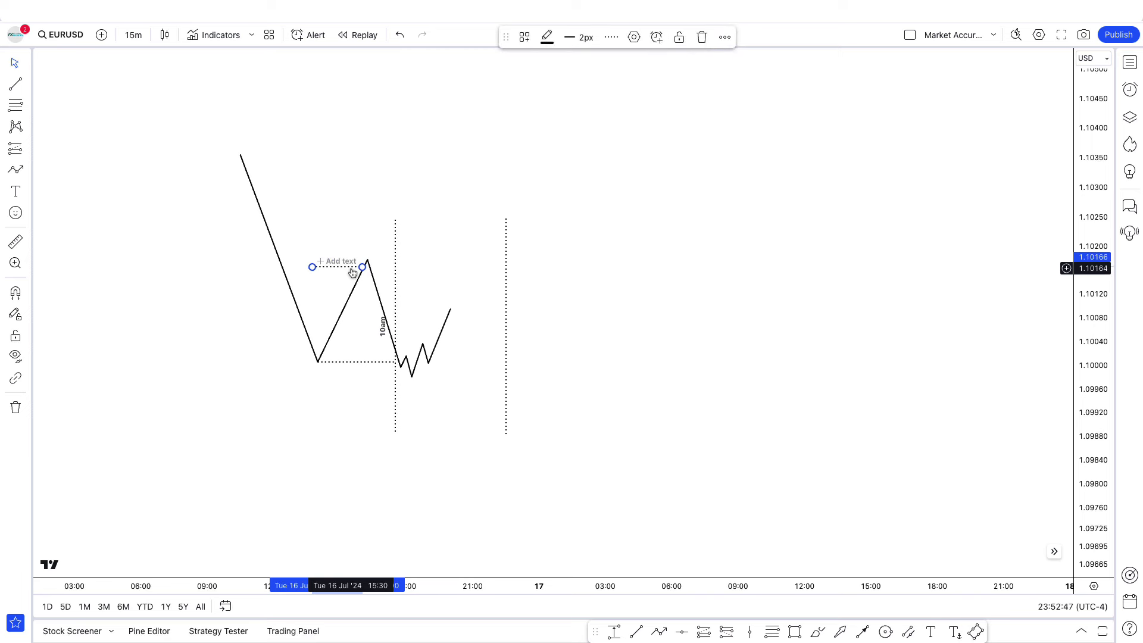
{"action": "key", "text": "Delete"}
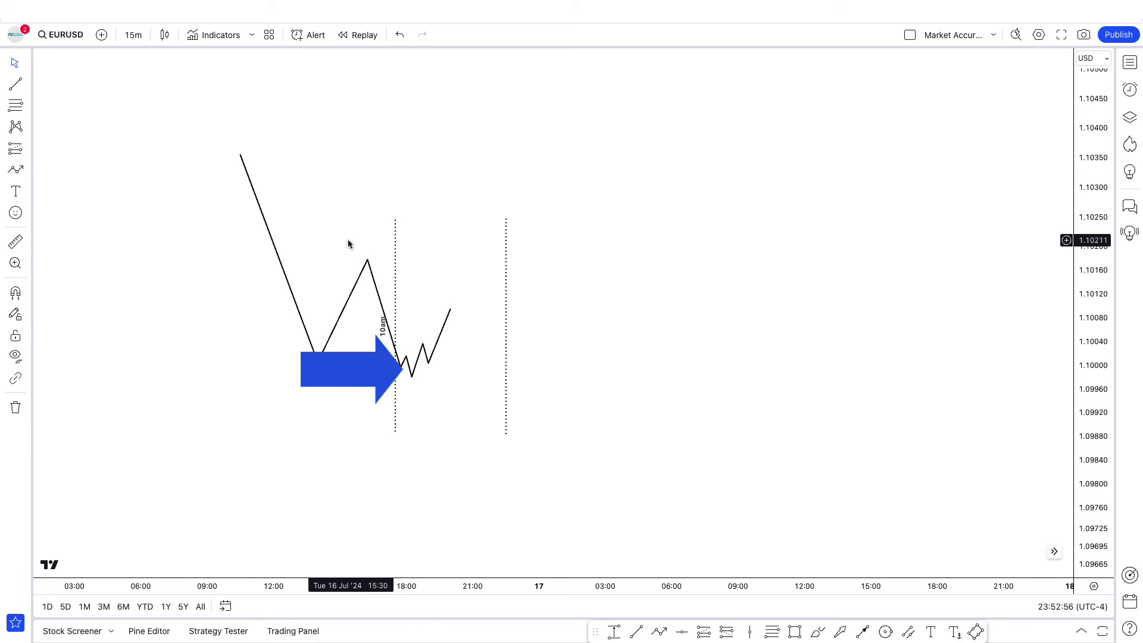
Move the 10am dotted time line to about 19:15, so that it crosses the final rising leg.
{"action": "left_click_drag", "start_coordinate": [395, 369], "coordinate": [418, 370]}
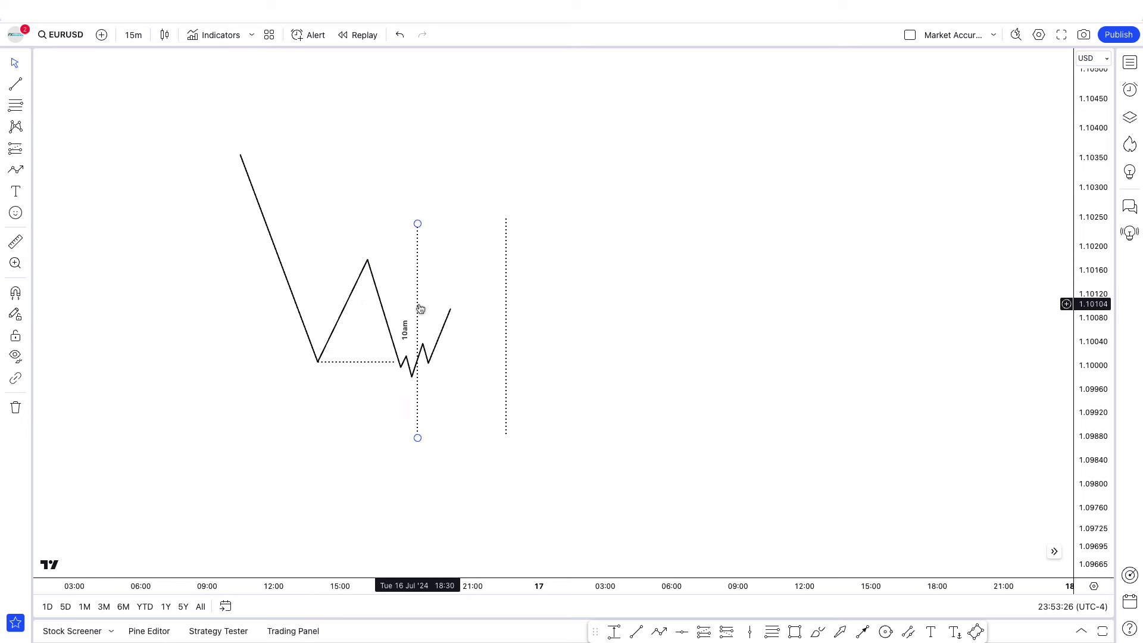
{"action": "left_click_drag", "start_coordinate": [421, 309], "coordinate": [428, 309]}
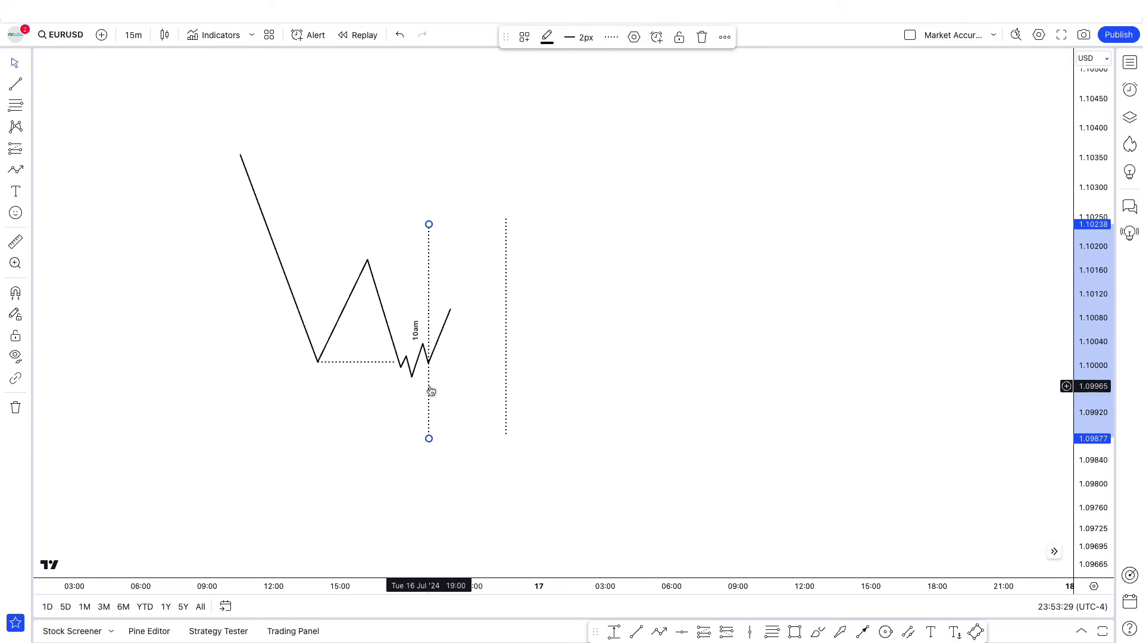
{"action": "left_click_drag", "start_coordinate": [430, 312], "coordinate": [437, 314]}
{"action": "left_click", "coordinate": [471, 380]}
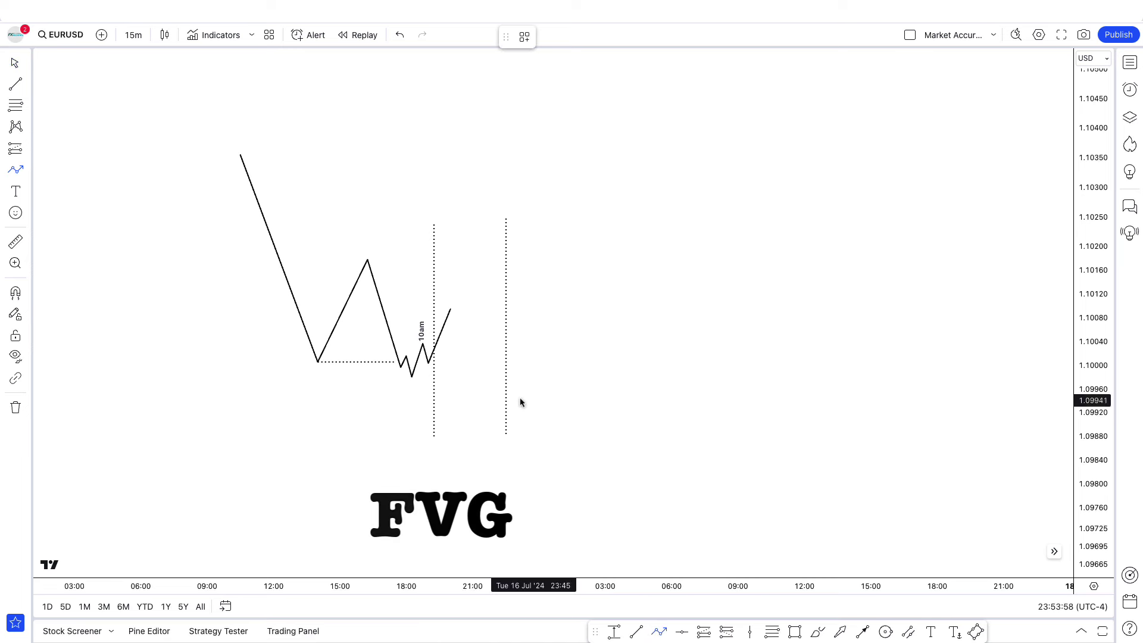
Extend the price path from the end of the last rise down to about 1.1005, then up to about 1.1015 at 21:15.
{"action": "left_click", "coordinate": [451, 313]}
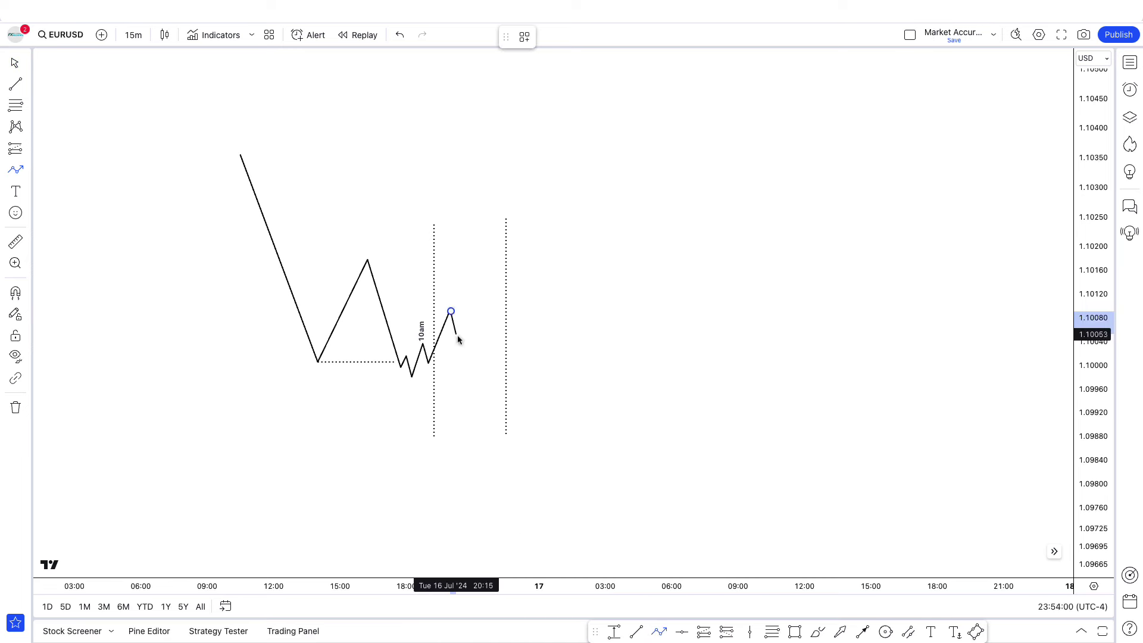
{"action": "left_click", "coordinate": [456, 339]}
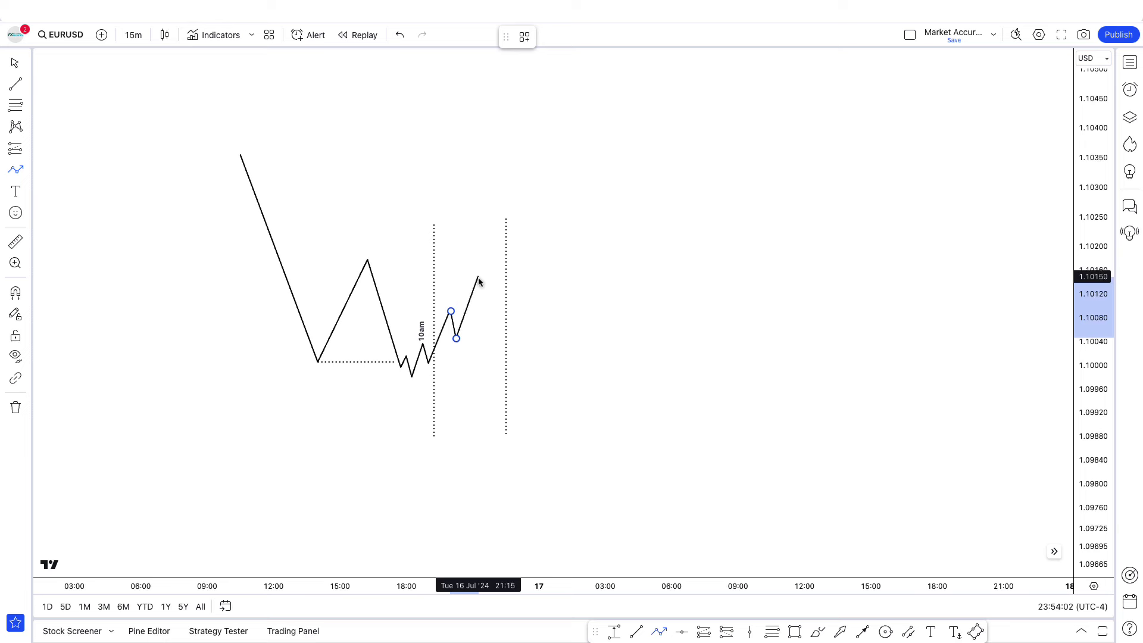
{"action": "double_click", "coordinate": [479, 272]}
{"action": "left_click", "coordinate": [485, 326]}
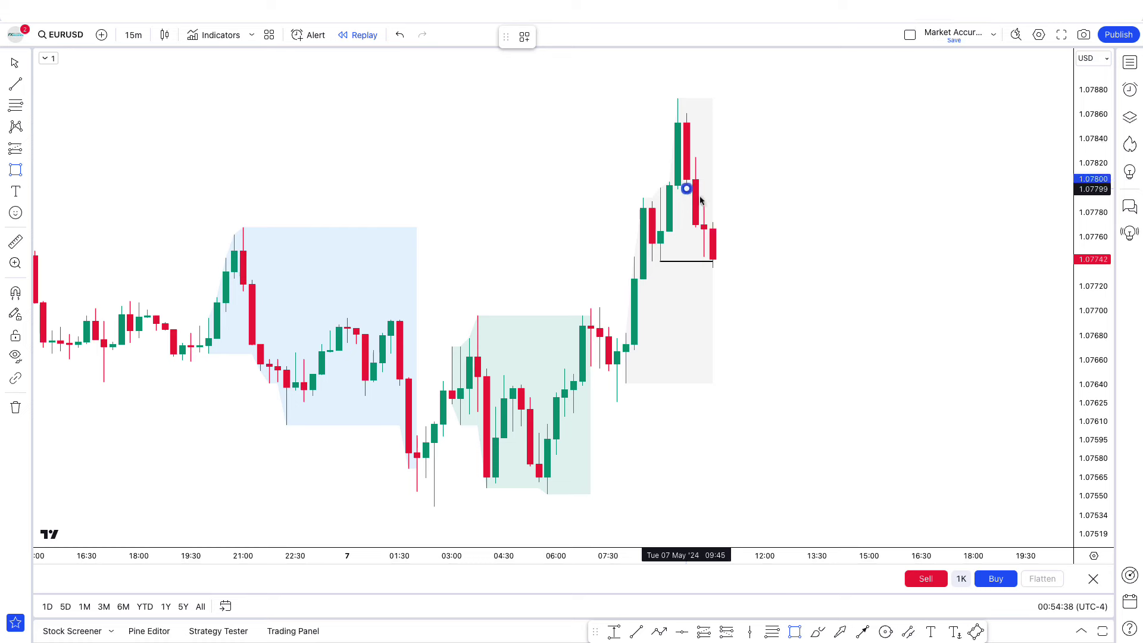
Draw a rectangle over the 15-minute fair value gap from 09:45 to 14:30, between 1.07800 and 1.07788.
{"action": "left_click_drag", "start_coordinate": [700, 201], "coordinate": [853, 205]}
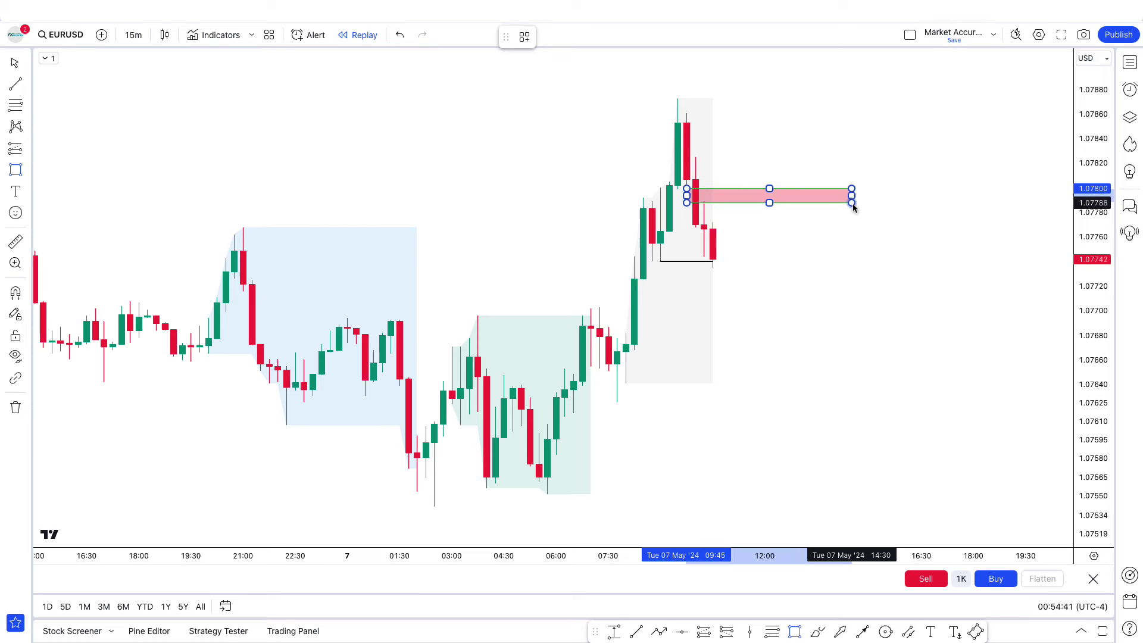
{"action": "scroll", "coordinate": [859, 288], "scroll_direction": "right", "scroll_amount": 5}
Switch the chart to the 1-minute interval and draw a horizontal trend line at about 1.0776 from 10:37 to 10:50.
{"action": "left_click", "coordinate": [133, 34]}
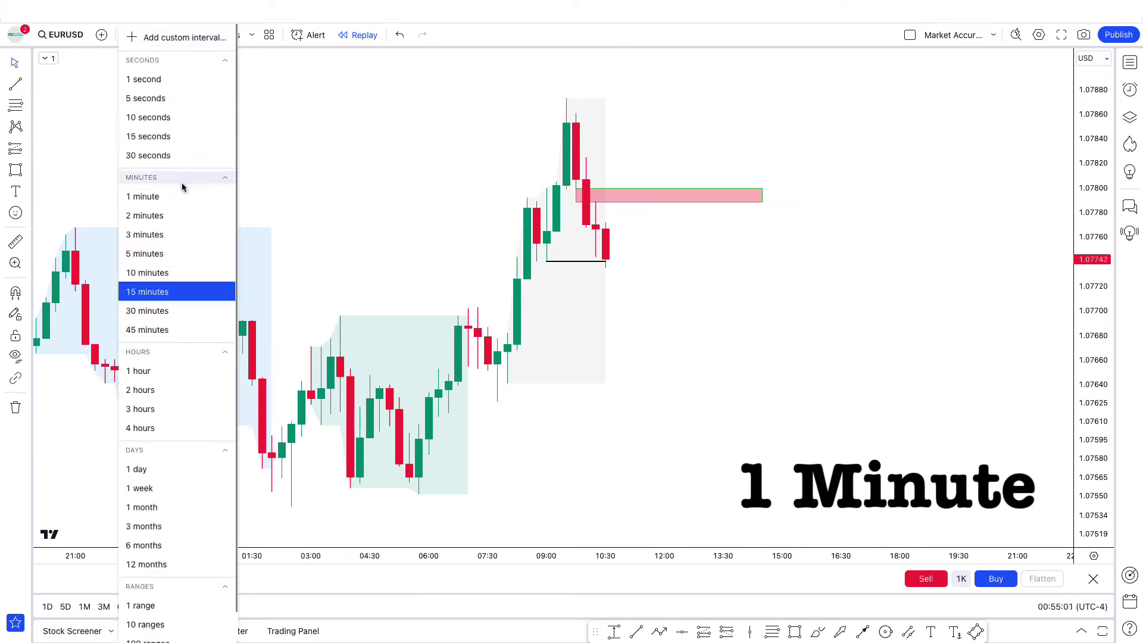
{"action": "left_click", "coordinate": [179, 195]}
{"action": "left_click_drag", "start_coordinate": [625, 404], "coordinate": [663, 401]}
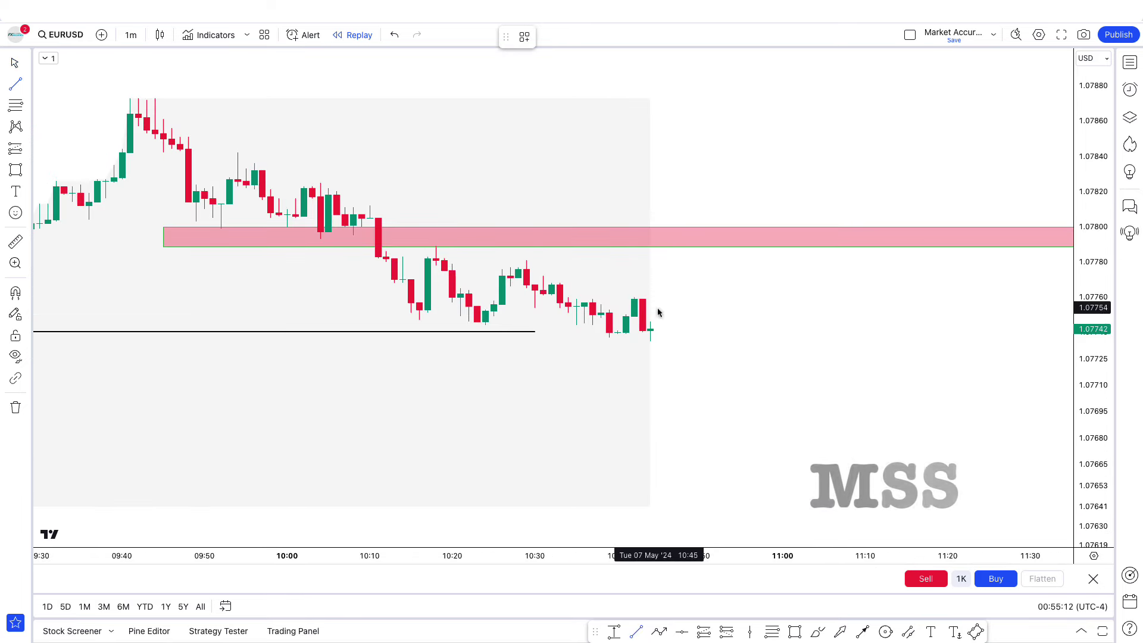
{"action": "left_click", "coordinate": [592, 297]}
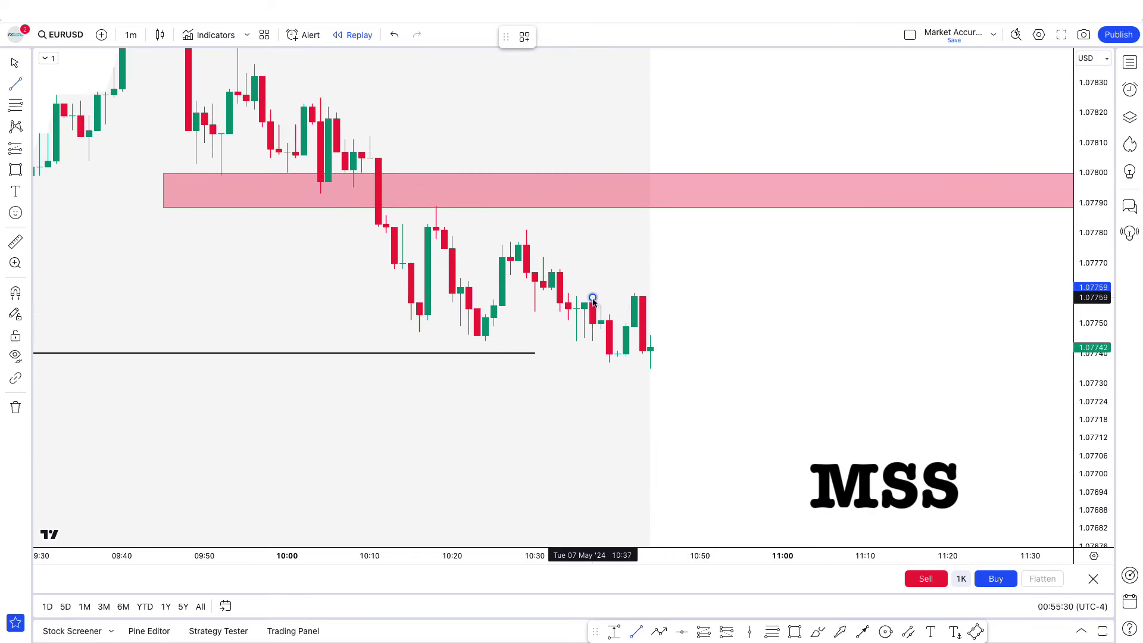
{"action": "left_click", "coordinate": [636, 298]}
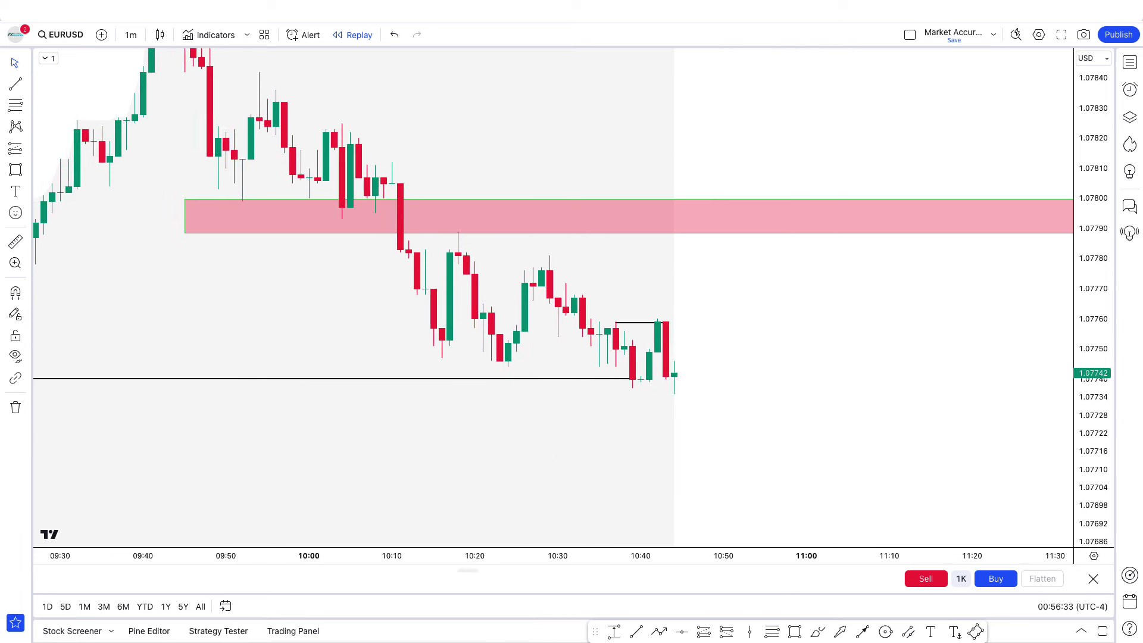
{"action": "left_click", "coordinate": [616, 325]}
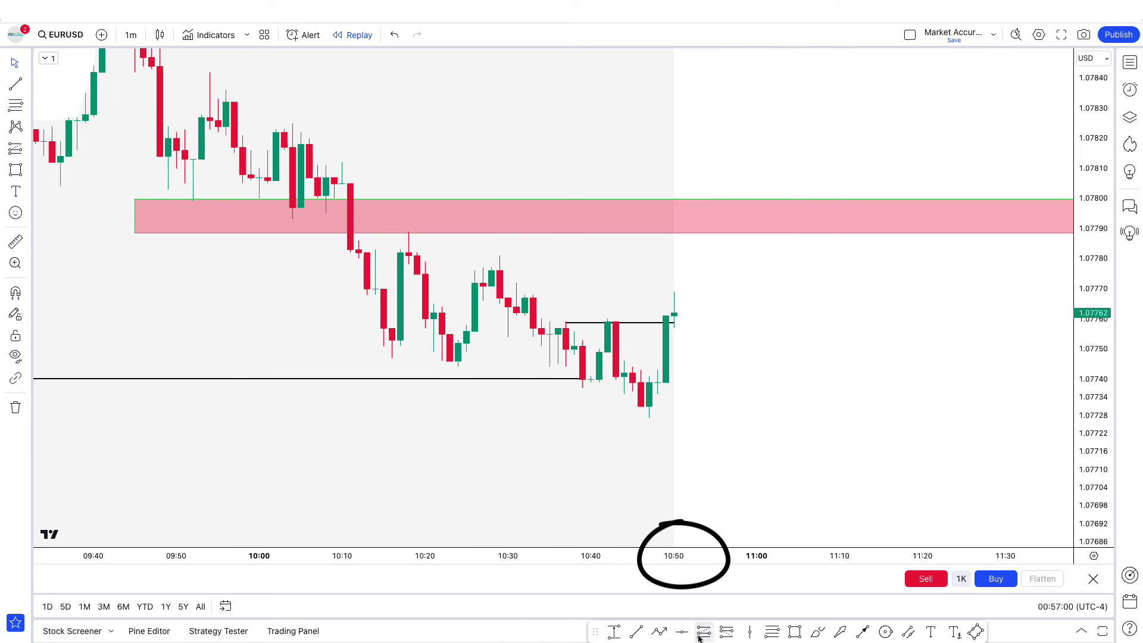
Draw a rectangle over the gap from 10:48 to 11:06 between 1.07743 and 1.07757, with its middle line enabled.
{"action": "left_click_drag", "start_coordinate": [658, 371], "coordinate": [804, 336]}
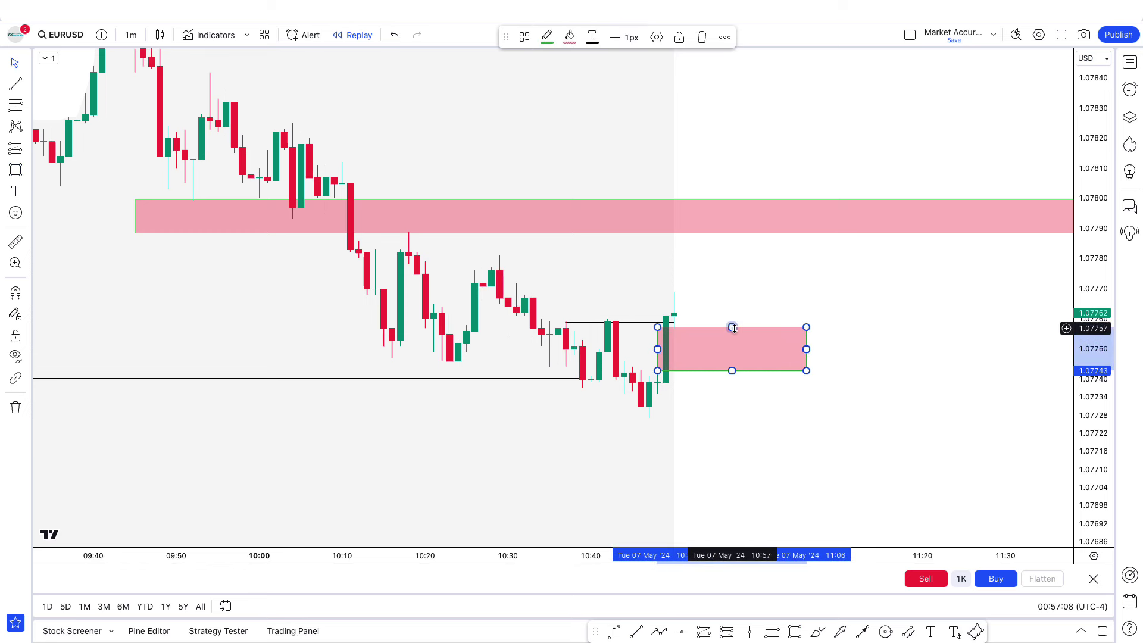
{"action": "double_click", "coordinate": [733, 328]}
{"action": "left_click", "coordinate": [483, 259]}
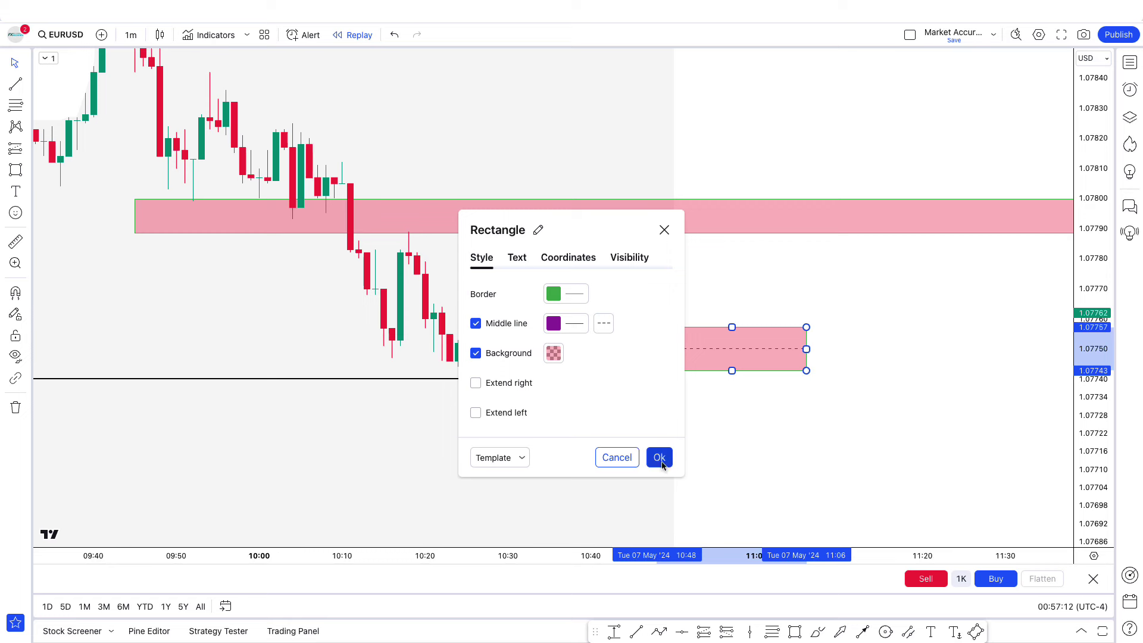
{"action": "left_click", "coordinate": [659, 458]}
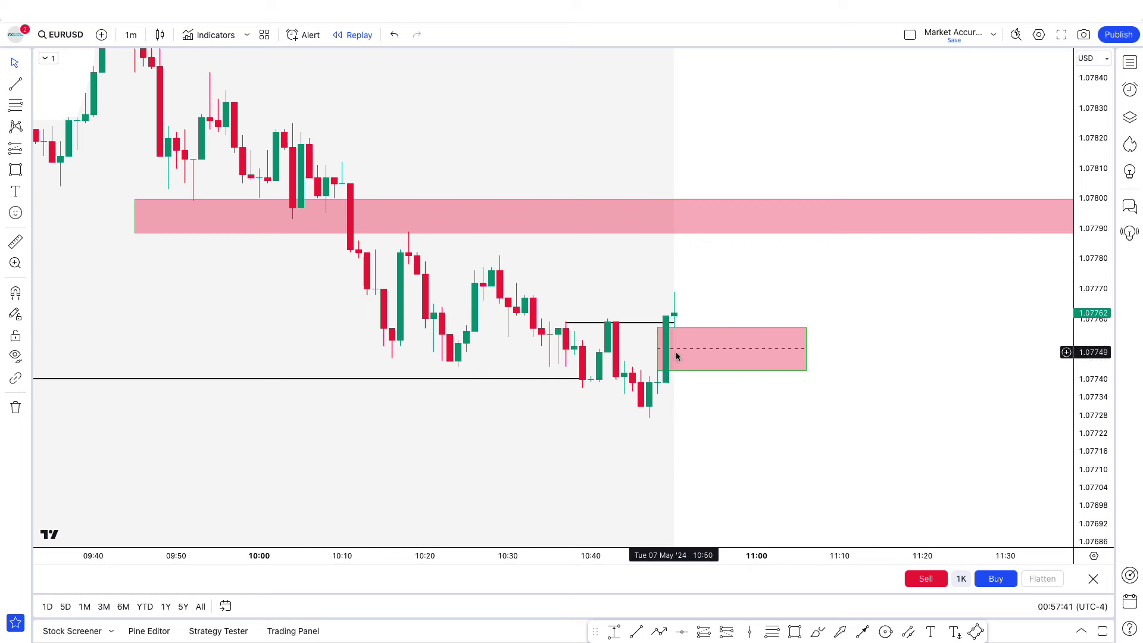
Place a long position at 10:51 with entry at the gap's middle line, 1.07750, stop at 1.07730 and target at 1.07790.
{"action": "left_click", "coordinate": [704, 631]}
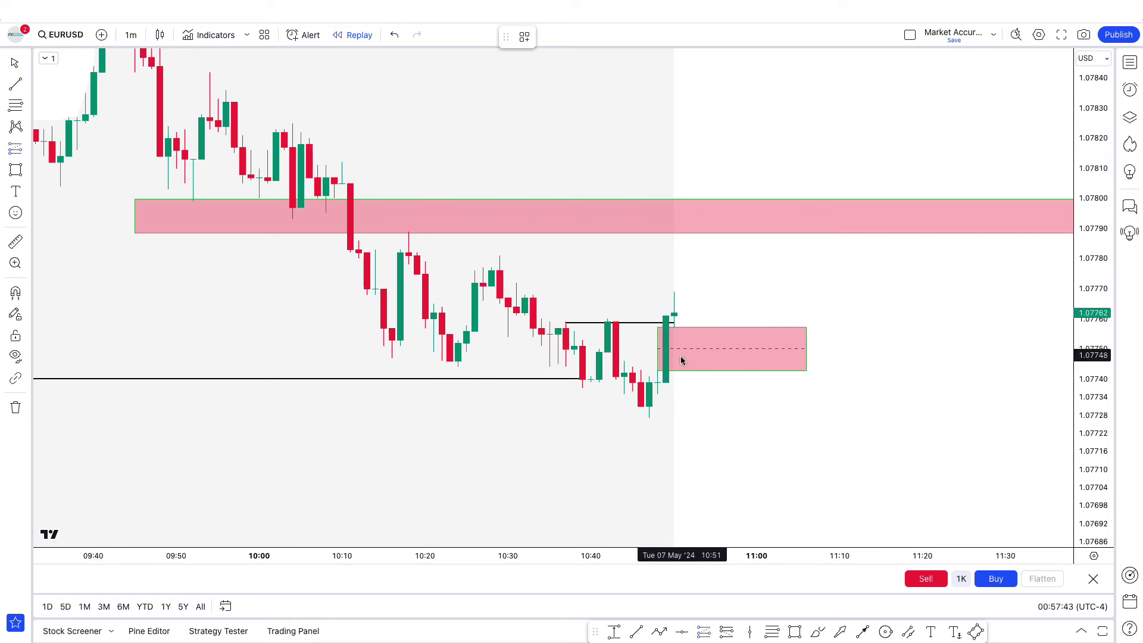
{"action": "left_click", "coordinate": [683, 353]}
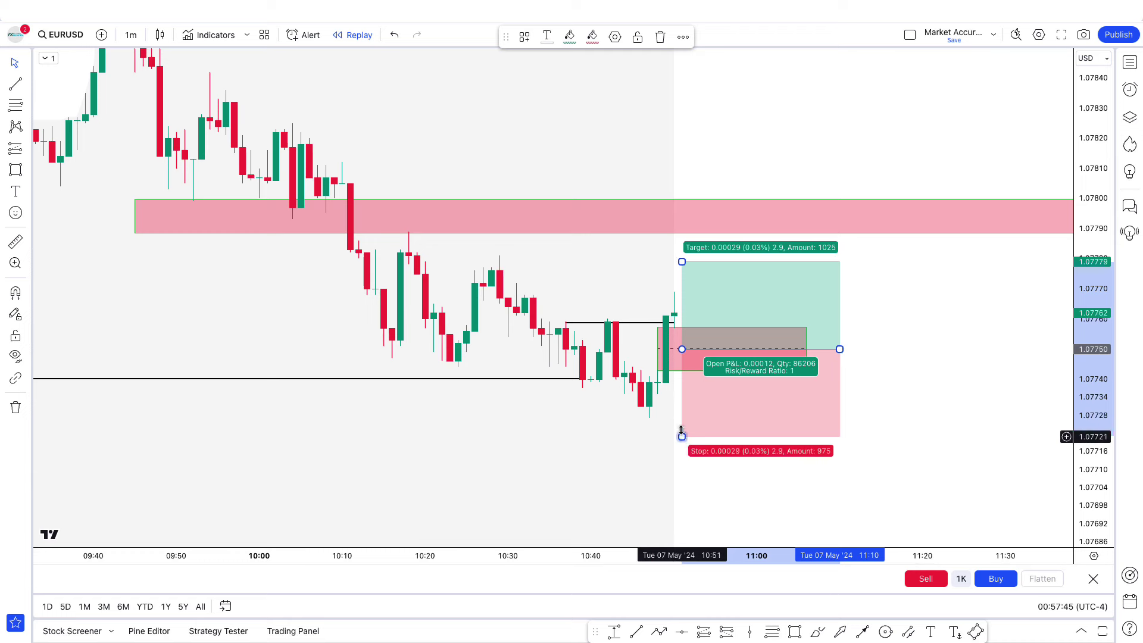
{"action": "left_click_drag", "start_coordinate": [681, 431], "coordinate": [682, 409]}
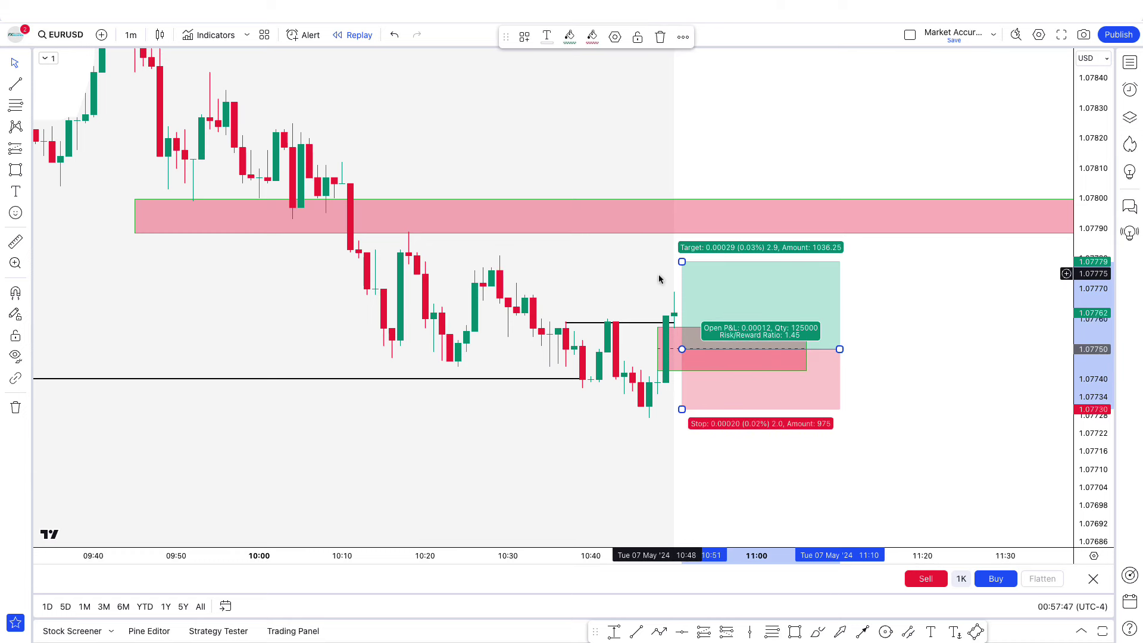
{"action": "left_click_drag", "start_coordinate": [680, 262], "coordinate": [677, 230]}
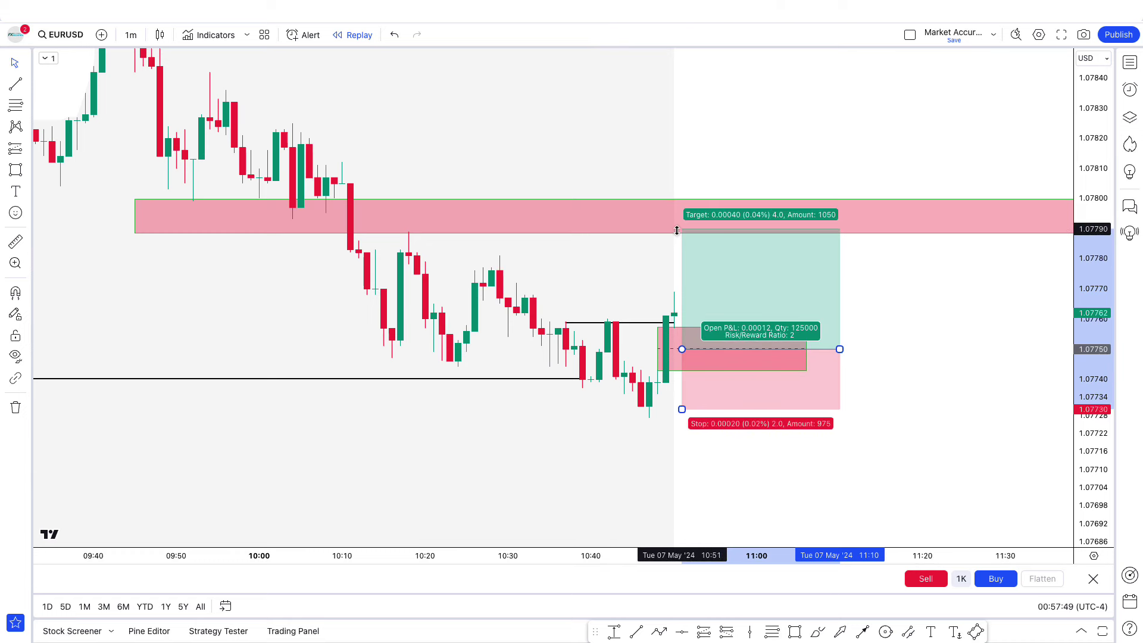
{"action": "left_click", "coordinate": [906, 355]}
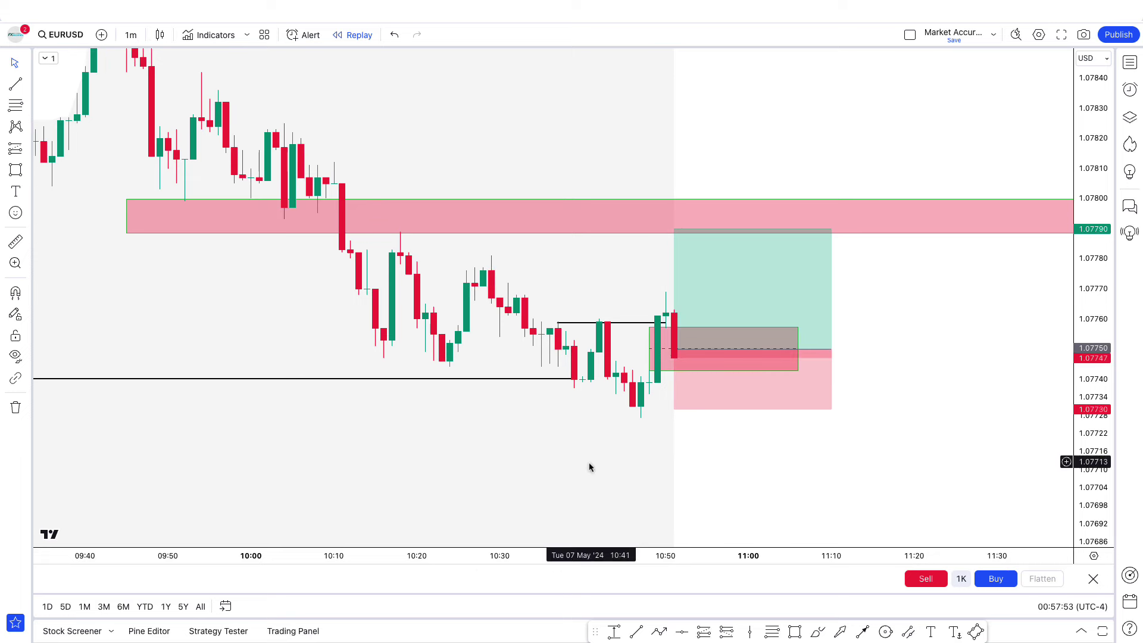
Shorten the long position so that it ends at about 11:03.
{"action": "scroll", "coordinate": [866, 463], "scroll_direction": "up", "scroll_amount": 3}
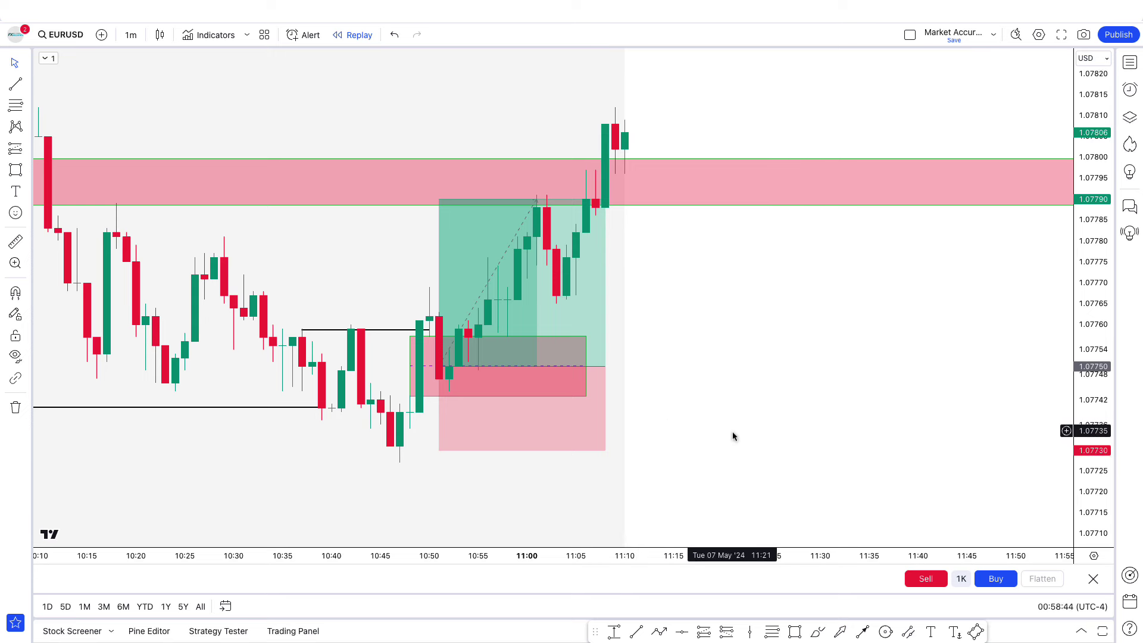
{"action": "scroll", "coordinate": [732, 437], "scroll_direction": "left", "scroll_amount": 2}
{"action": "mouse_move", "coordinate": [621, 366]}
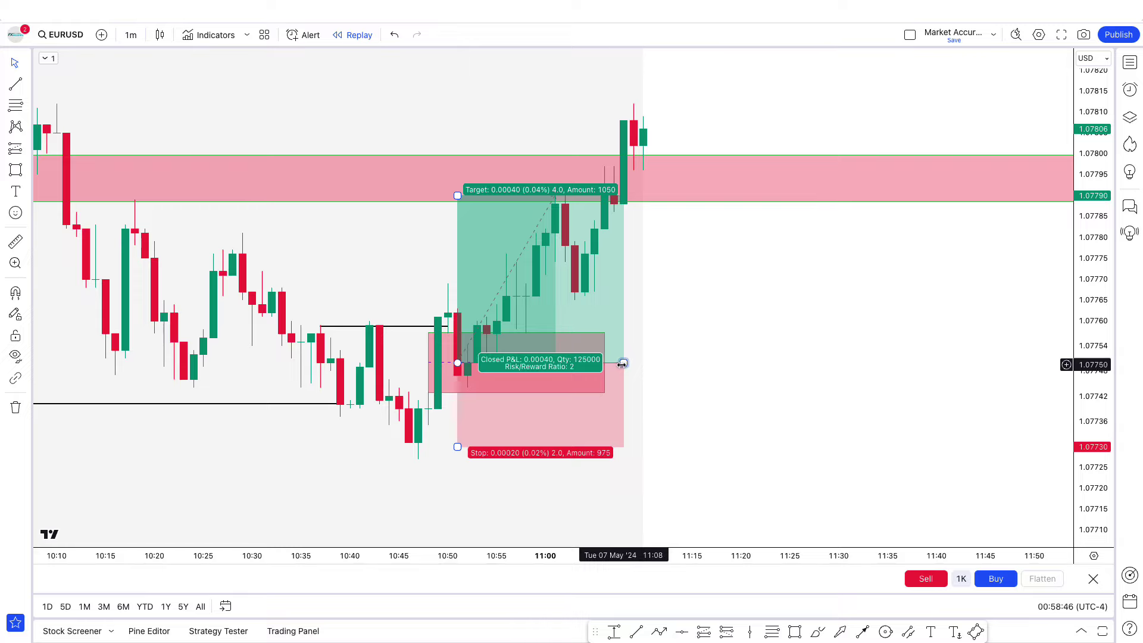
{"action": "left_click_drag", "start_coordinate": [622, 363], "coordinate": [575, 363]}
{"action": "scroll", "coordinate": [746, 393], "scroll_direction": "up", "scroll_amount": 1}
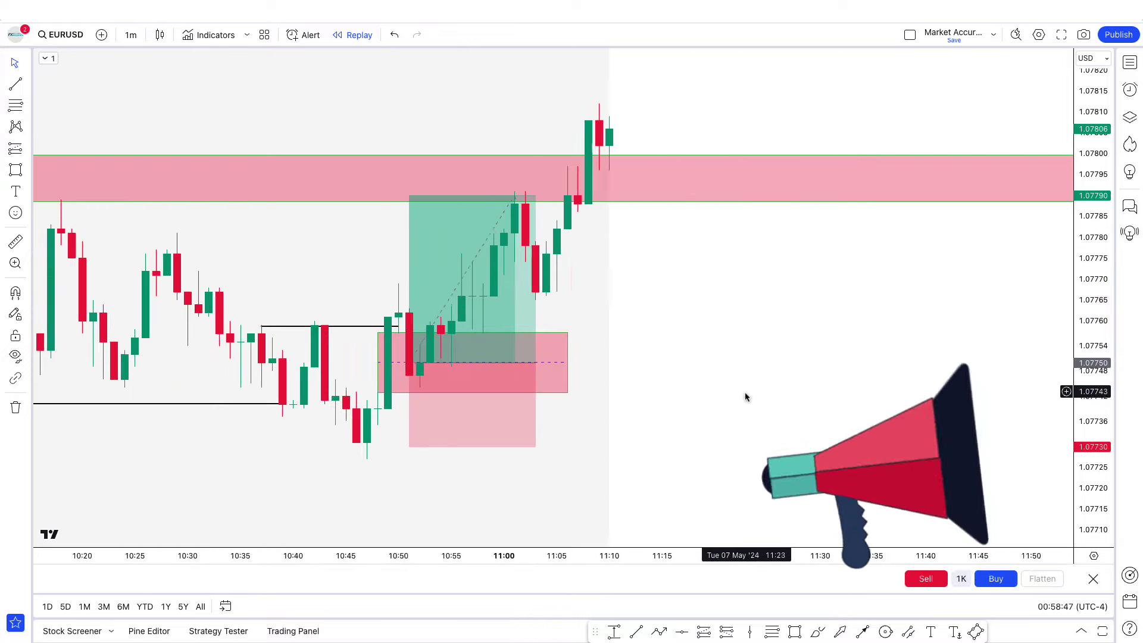
{"action": "left_click_drag", "start_coordinate": [746, 397], "coordinate": [975, 422]}
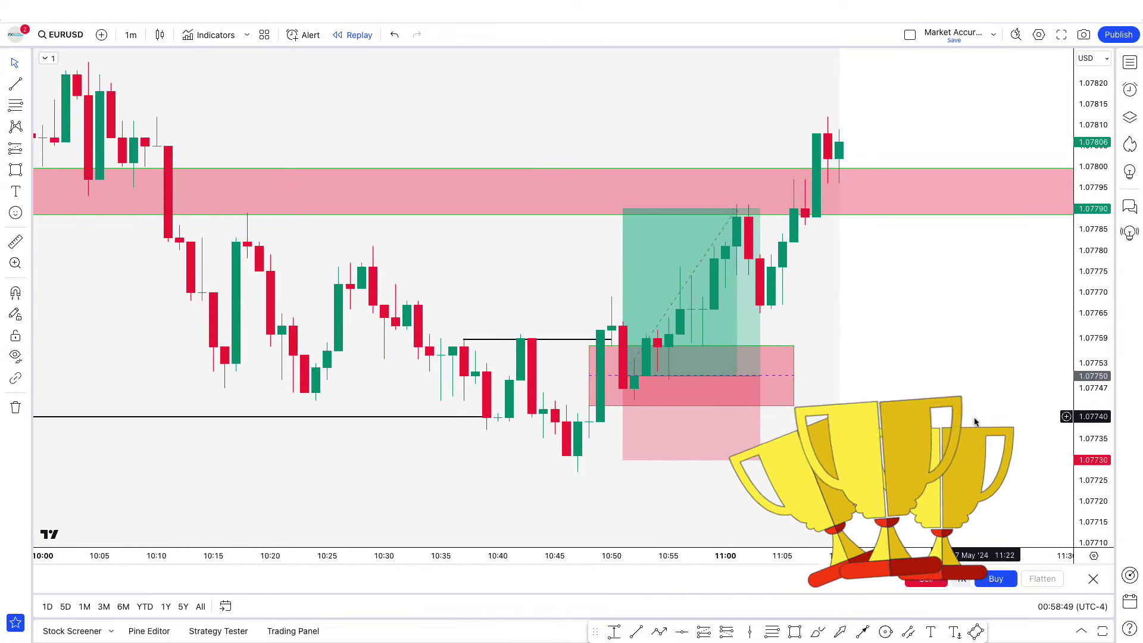
{"action": "scroll", "coordinate": [1006, 411], "scroll_direction": "down", "scroll_amount": 1}
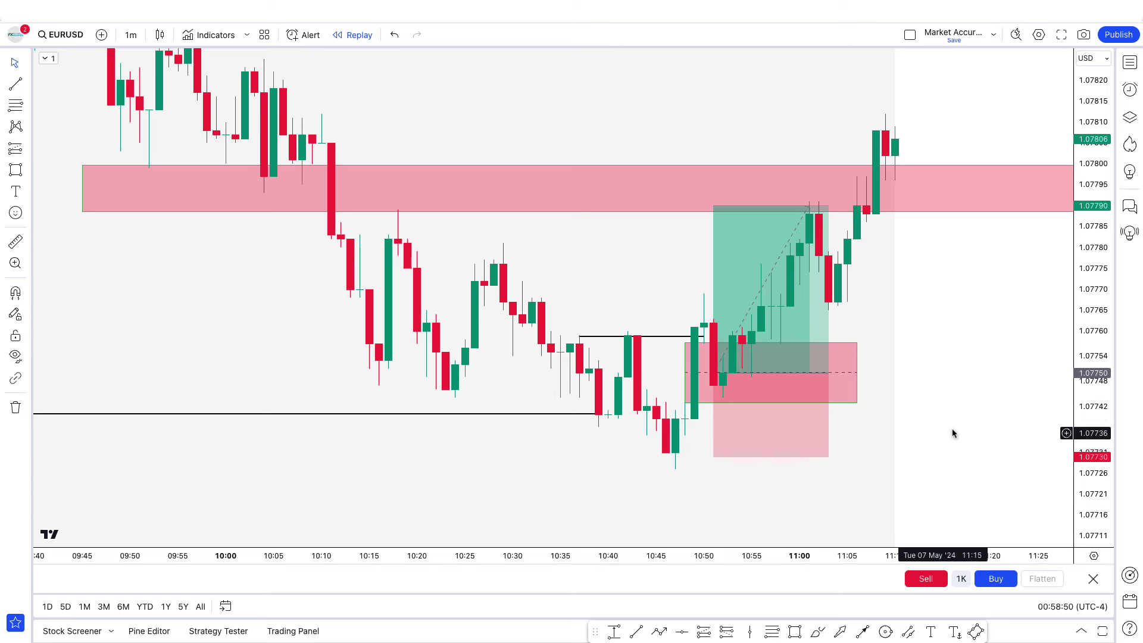
{"action": "left_click", "coordinate": [1088, 538]}
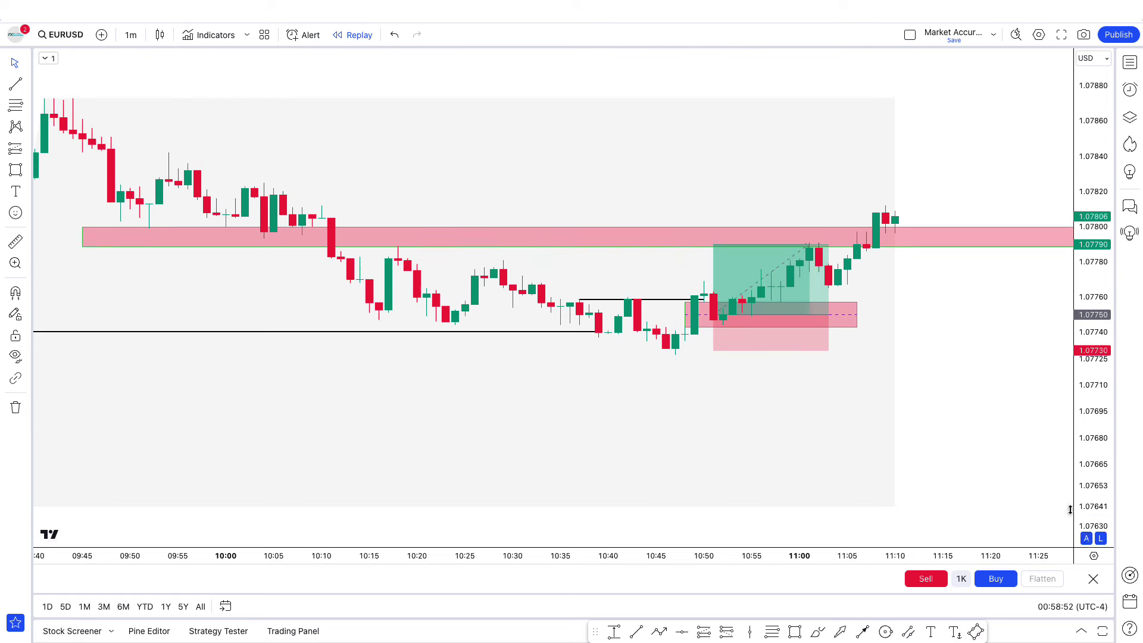
{"action": "scroll", "coordinate": [973, 419], "scroll_direction": "up", "scroll_amount": 1}
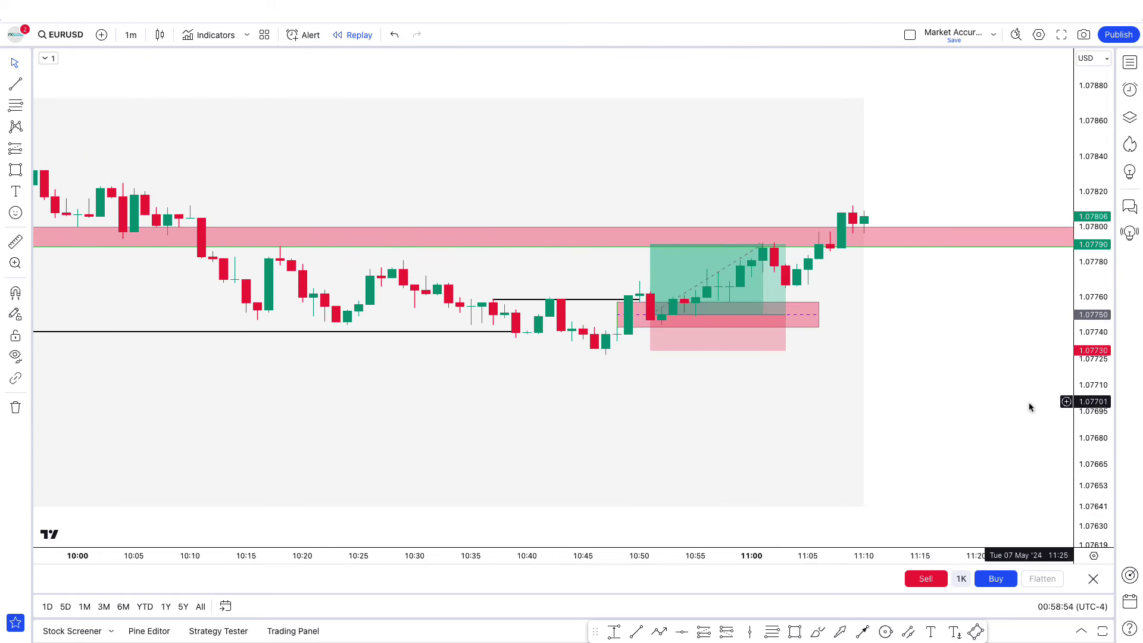
{"action": "left_click_drag", "start_coordinate": [1081, 437], "coordinate": [1077, 299]}
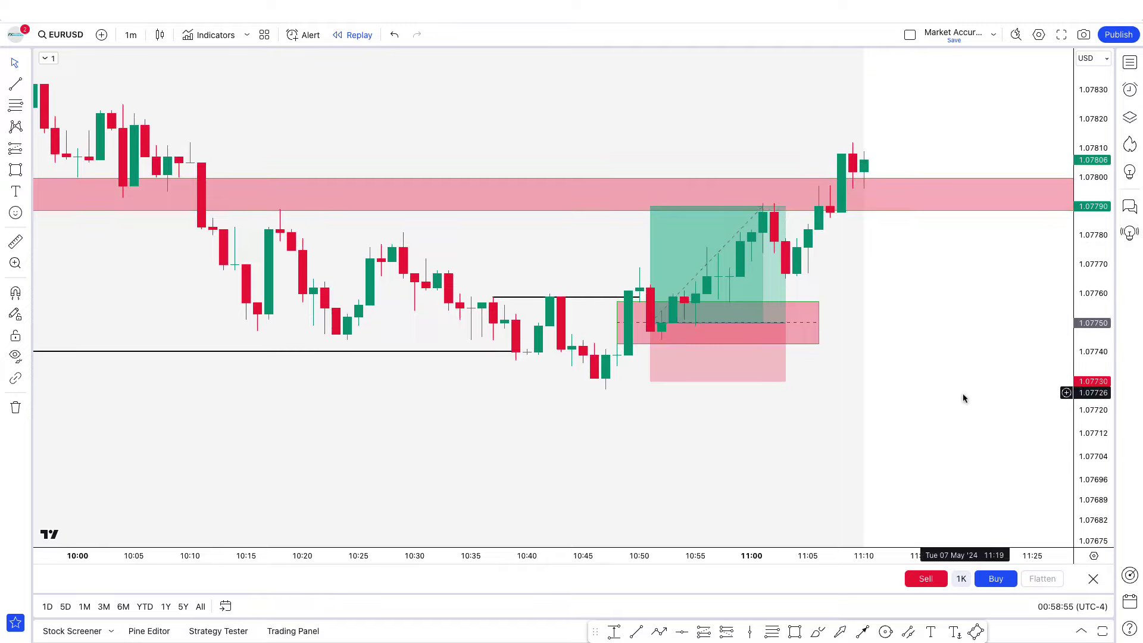
{"action": "left_click_drag", "start_coordinate": [963, 393], "coordinate": [1013, 447]}
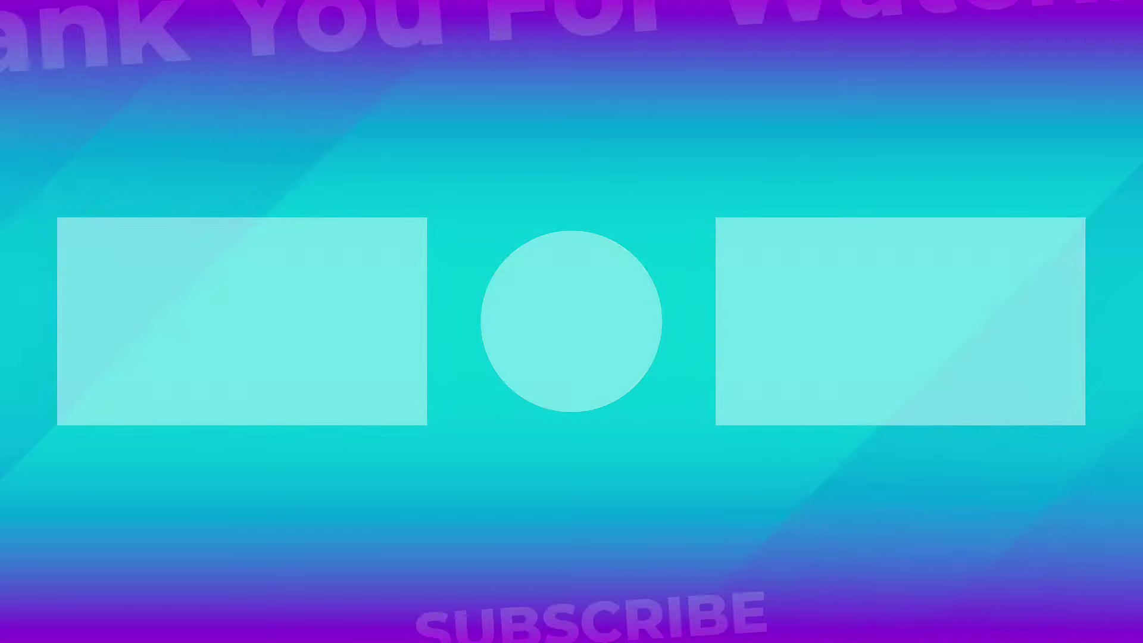